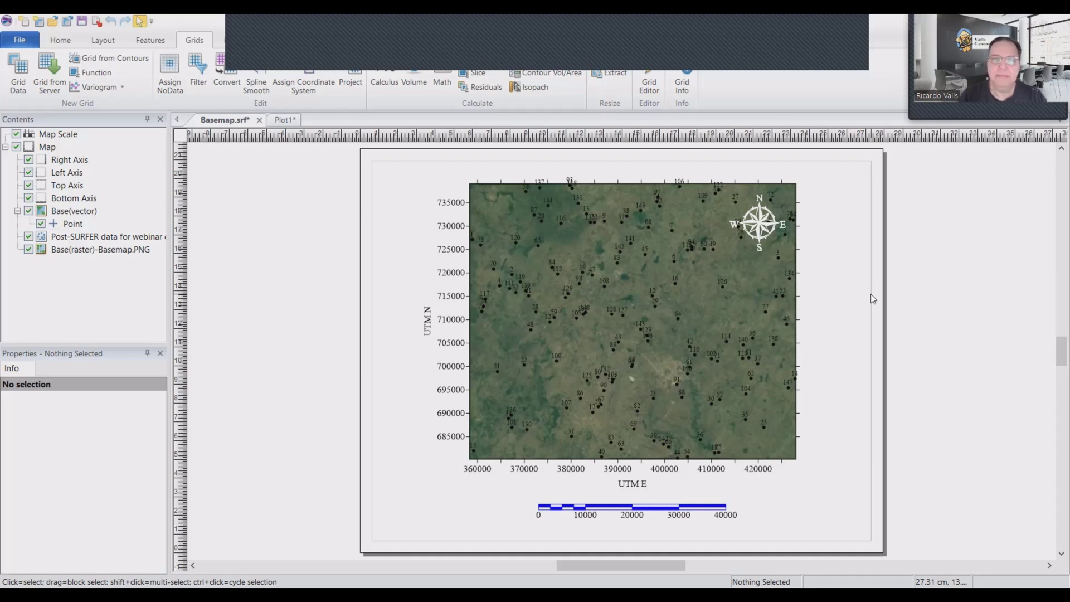
# Step: Create a new empty plot, Plot2, and close the Variogram menu without choosing anything
pyautogui.hotkey('ctrl', 'n')
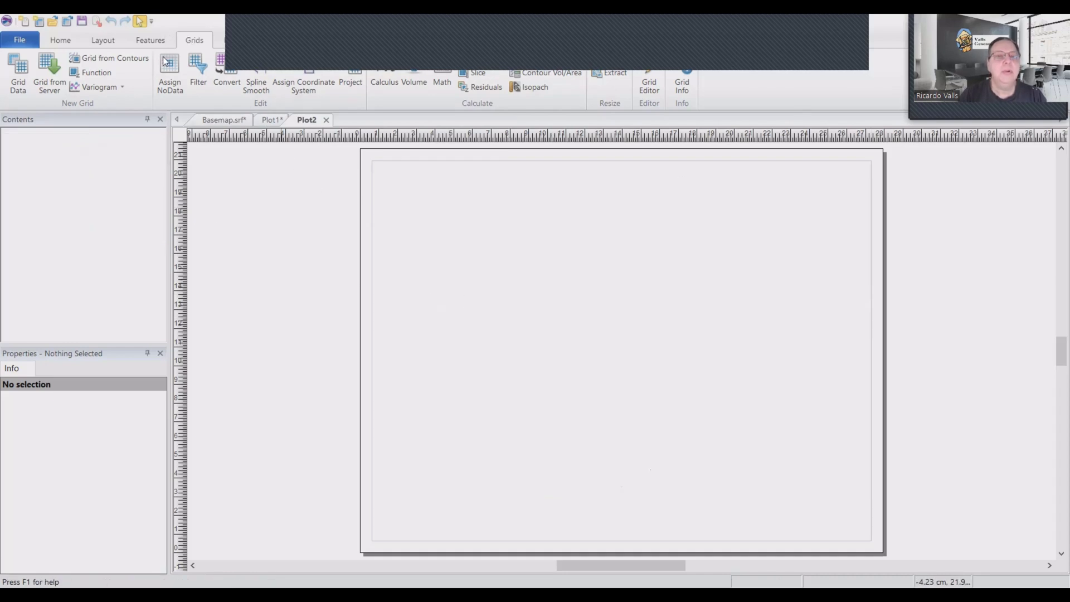
pyautogui.click(93, 86)
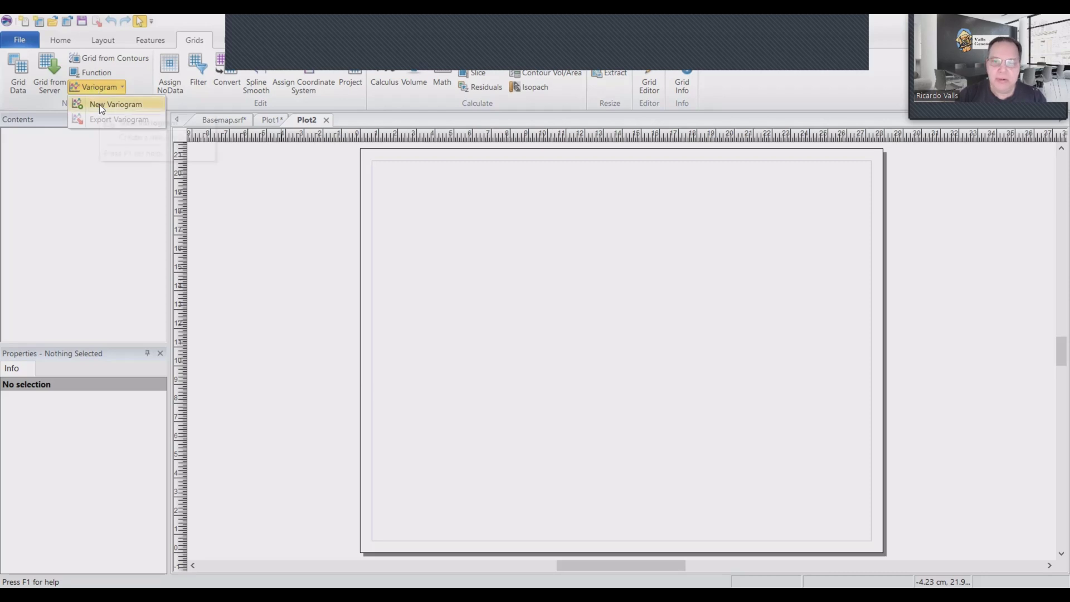
# Step: Build a variogram of Elevation (column C) against Easting and Northing from the webinar SURFER .xlsx file
pyautogui.click(99, 104)
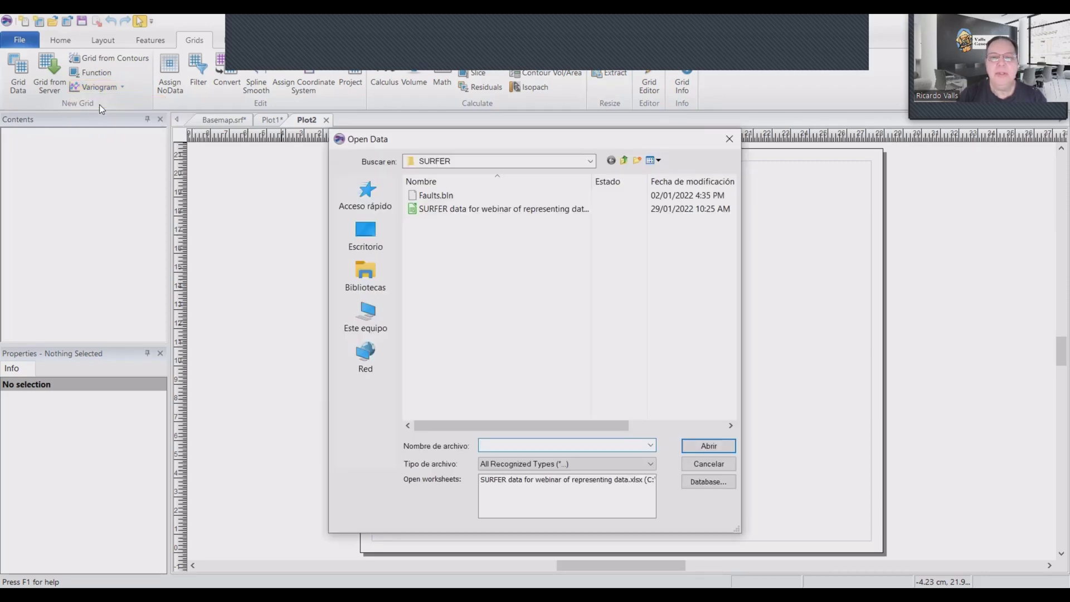
pyautogui.click(491, 210)
pyautogui.doubleClick(491, 209)
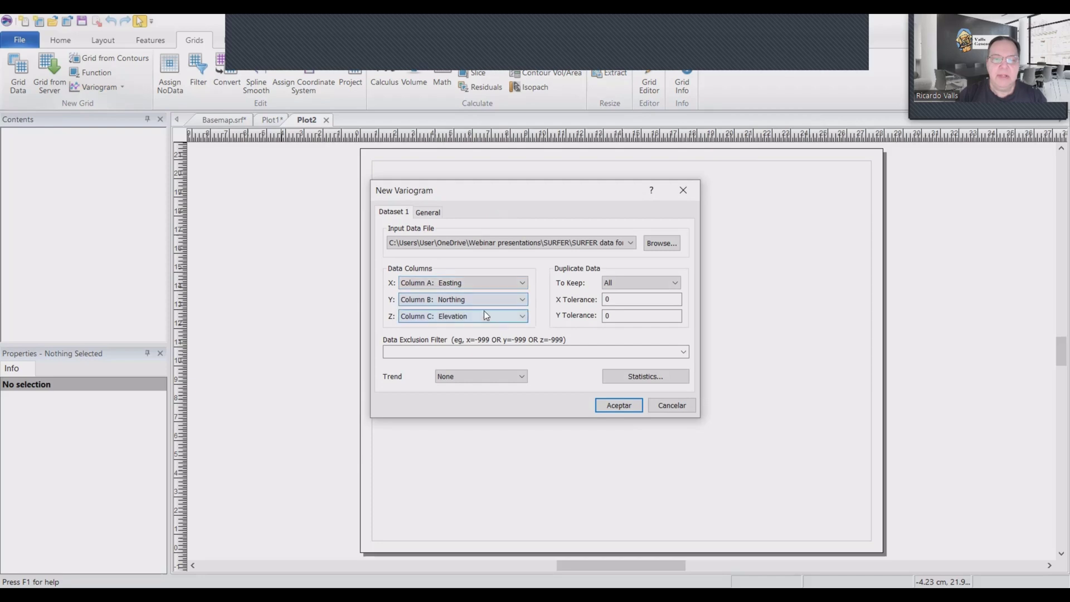
pyautogui.click(618, 405)
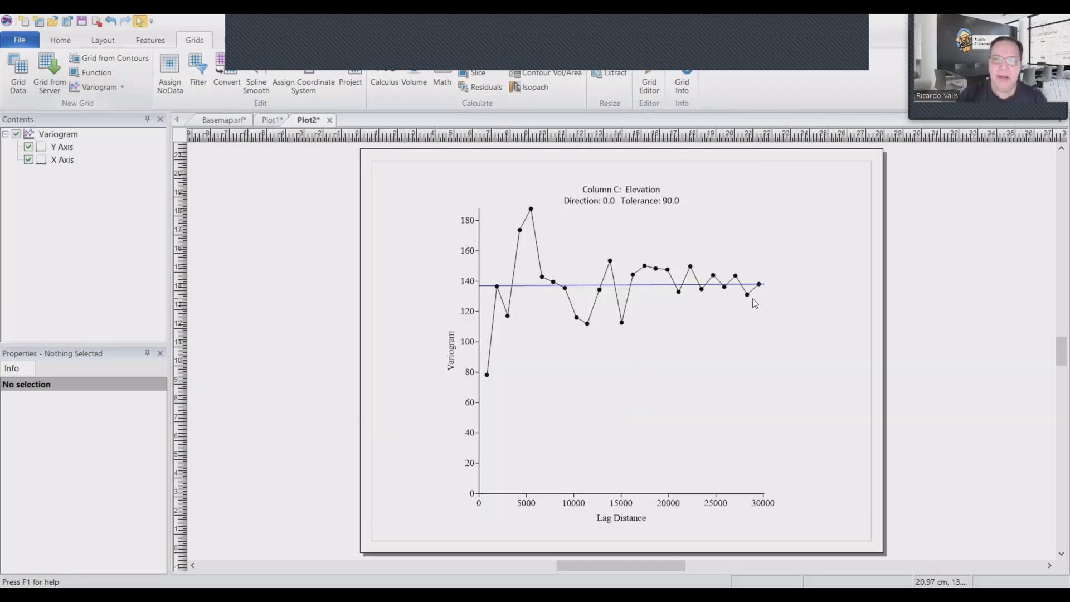
# Step: Change the variogram title from 'Column C: Elevation' to just 'Elevation'
pyautogui.click(630, 199)
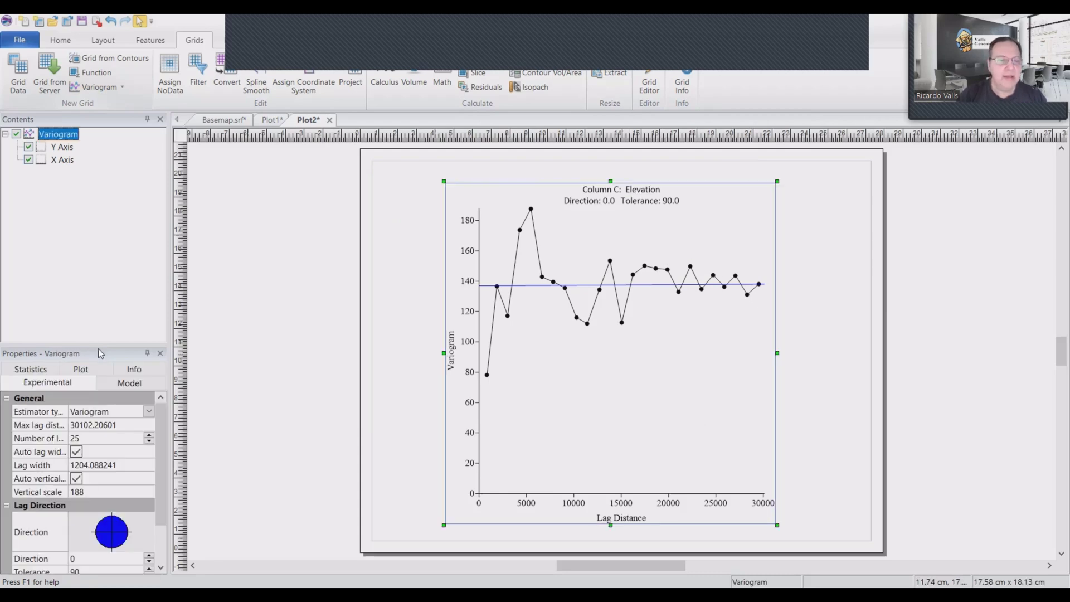
pyautogui.click(144, 384)
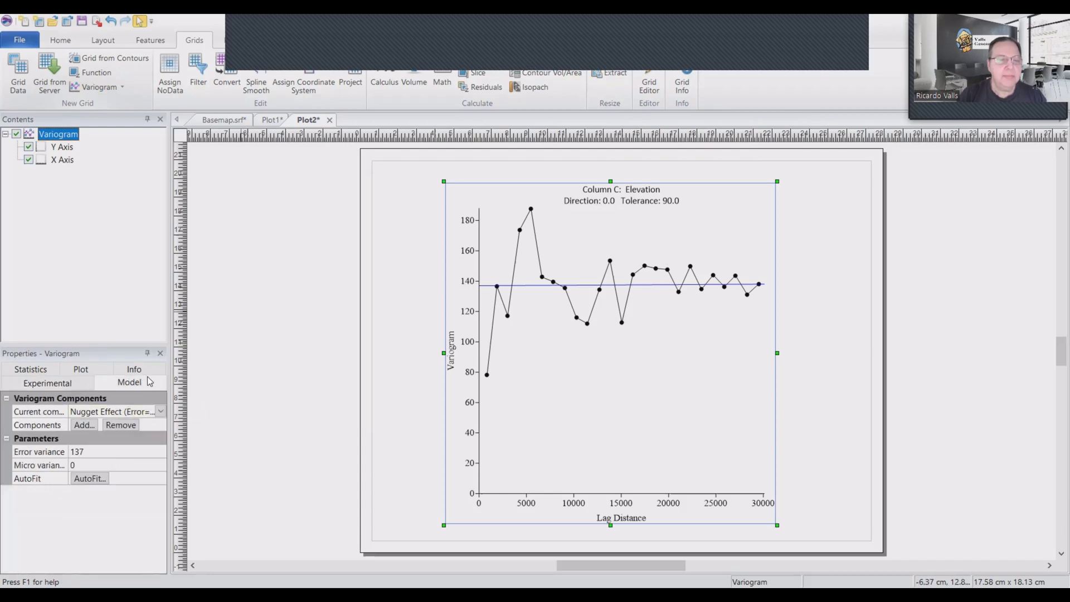
pyautogui.click(101, 370)
pyautogui.click(106, 411)
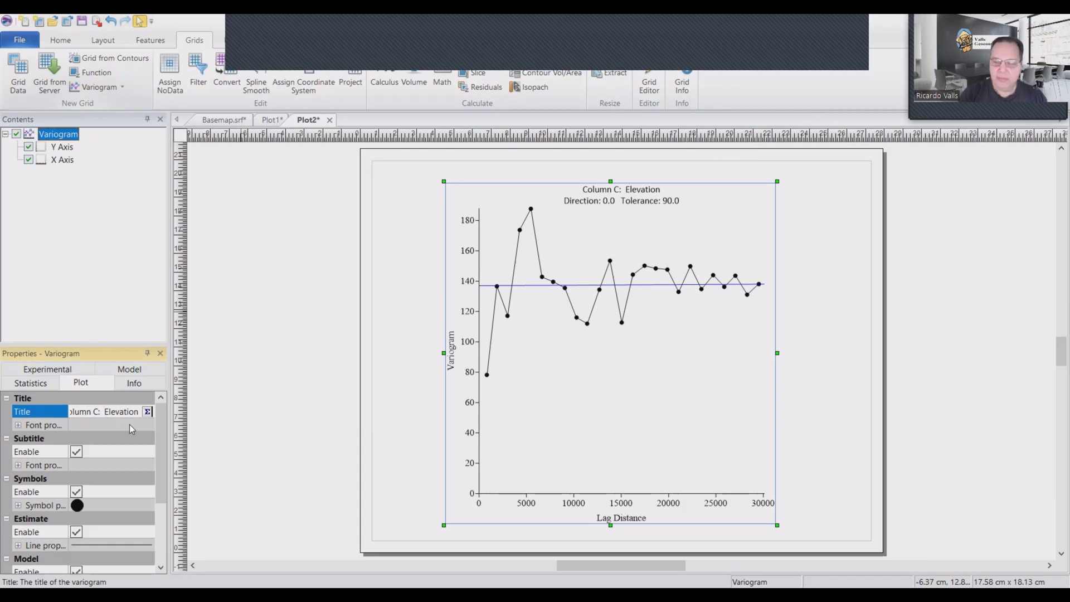
pyautogui.press('Home')
pyautogui.hotkey('ctrl', 'shift', 'Right')
pyautogui.hotkey('ctrl', 'shift', 'Right')
pyautogui.press('Delete')
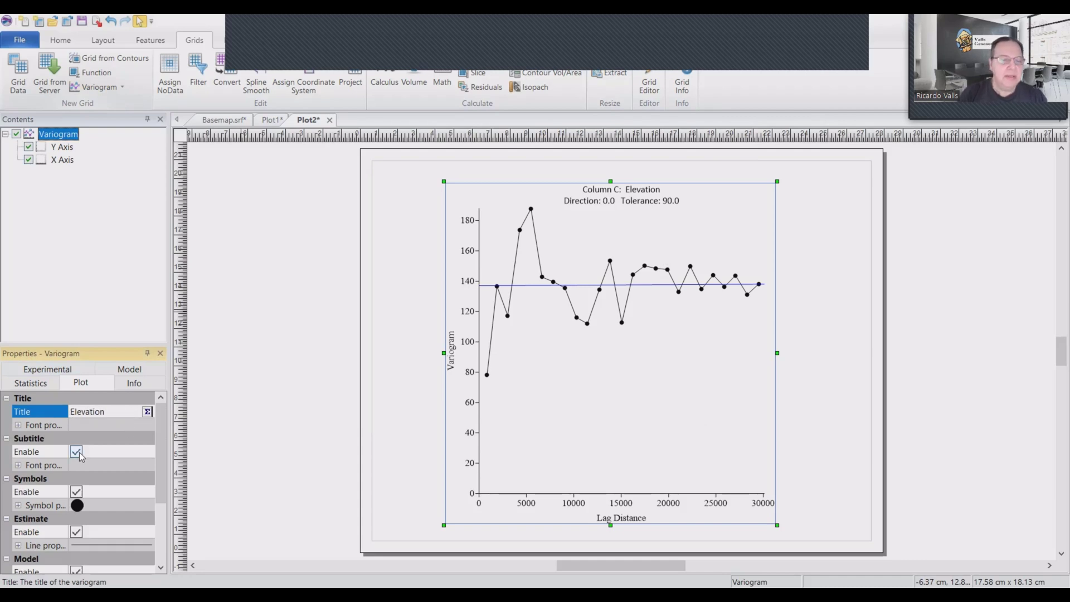
# Step: Hide the direction and tolerance subtitle and turn on the dashed variance line
pyautogui.click(78, 454)
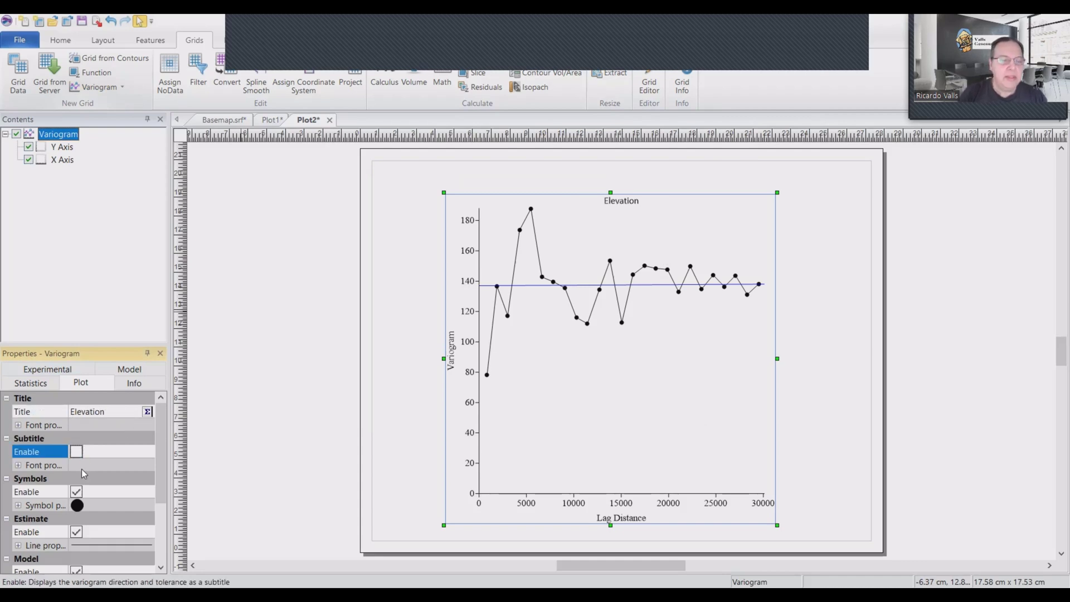
pyautogui.scroll(-3, 81, 478)
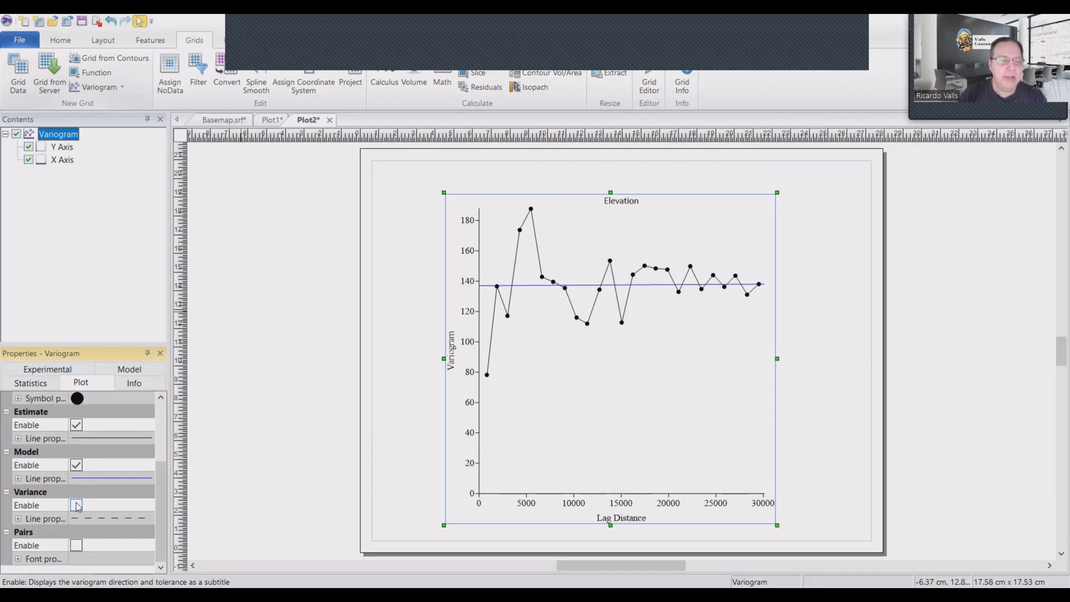
pyautogui.click(76, 505)
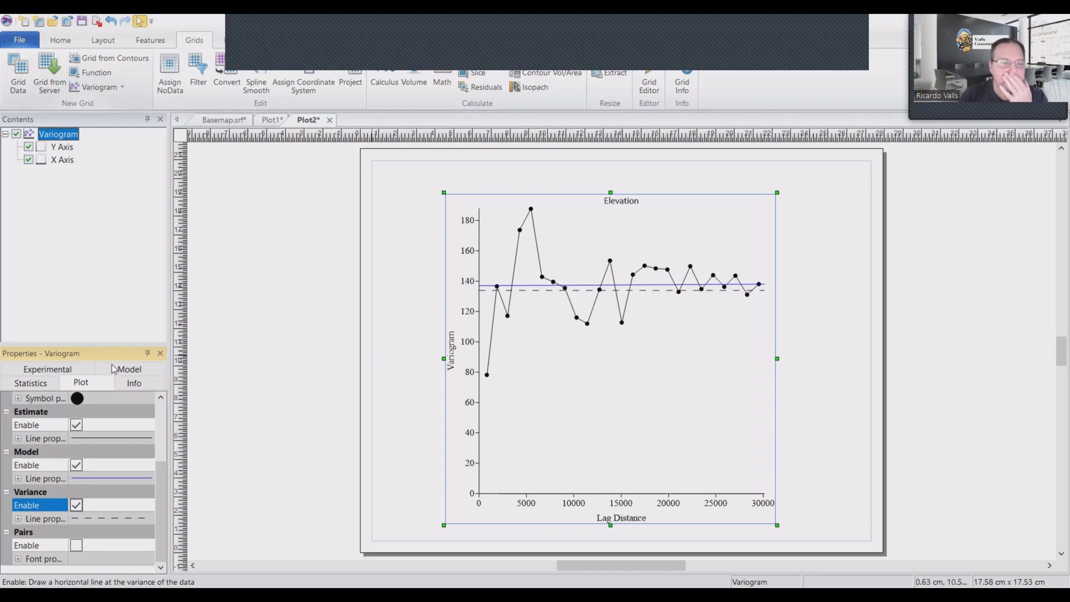
# Step: AutoFit the existing nugget and linear variogram model and accept the fit
pyautogui.click(138, 371)
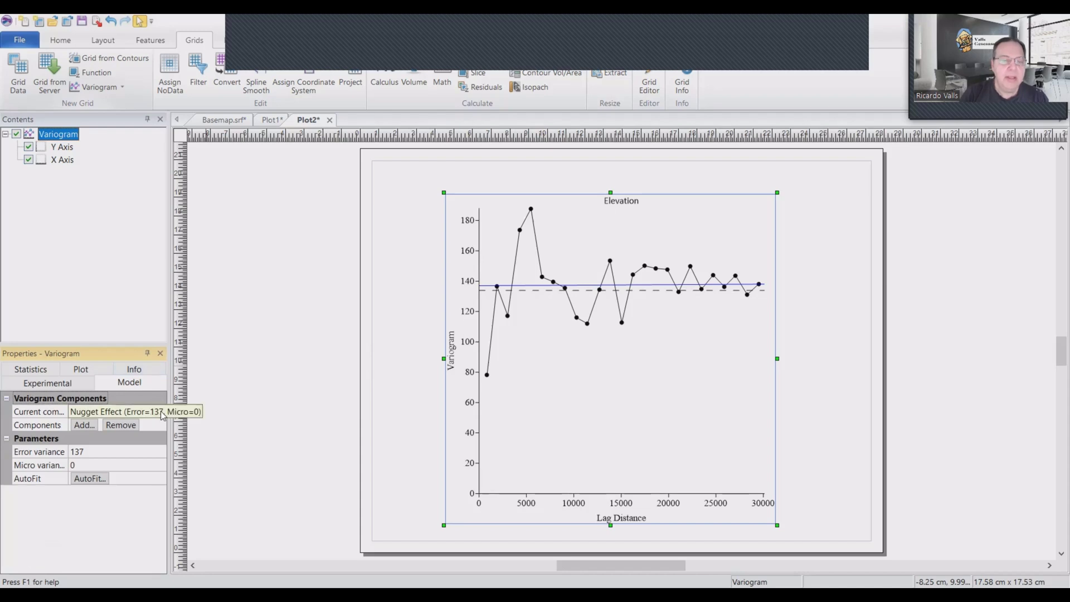
pyautogui.click(93, 479)
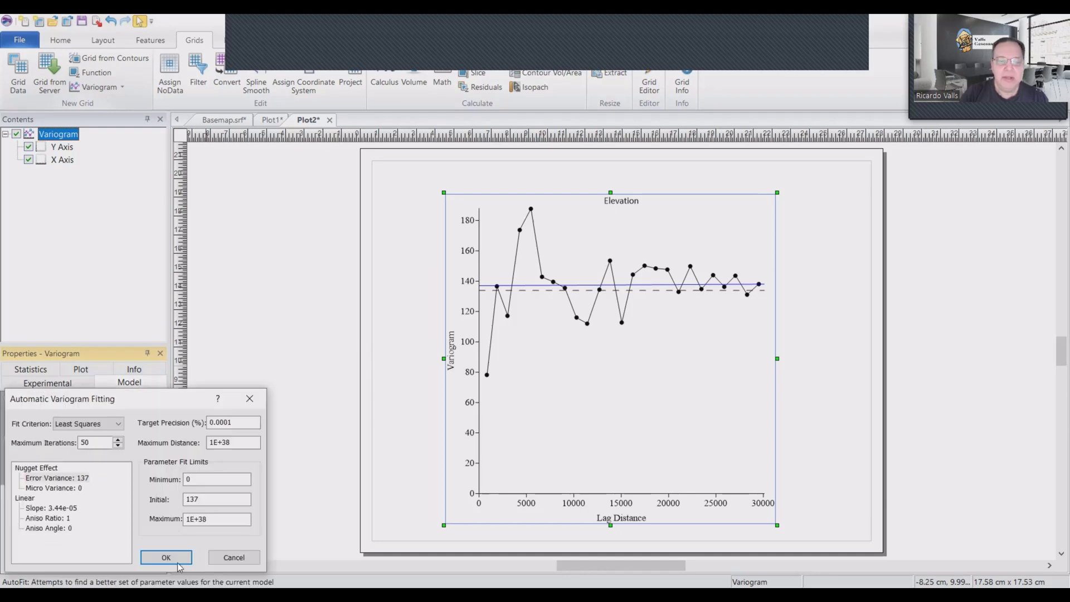
pyautogui.click(179, 559)
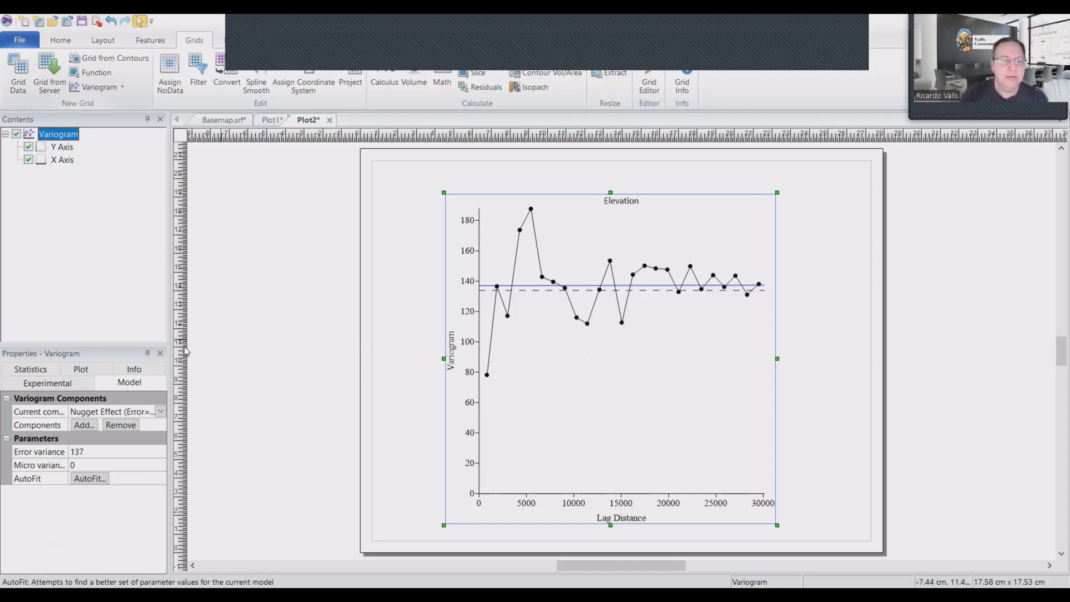
# Step: Choose the Linear component in the model's Current component list
pyautogui.click(128, 413)
pyautogui.click(129, 412)
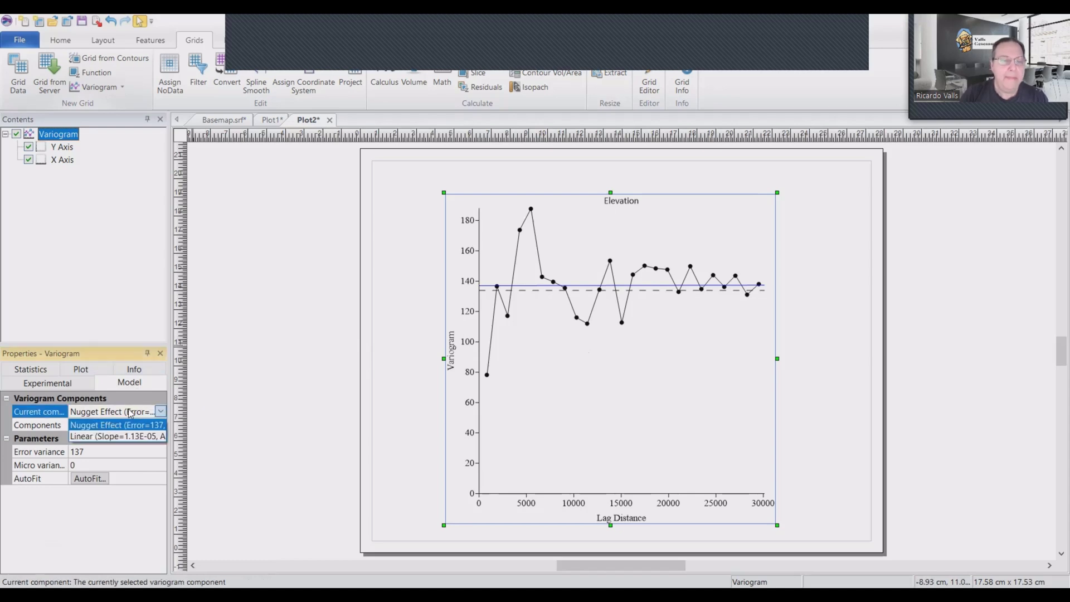
pyautogui.click(132, 438)
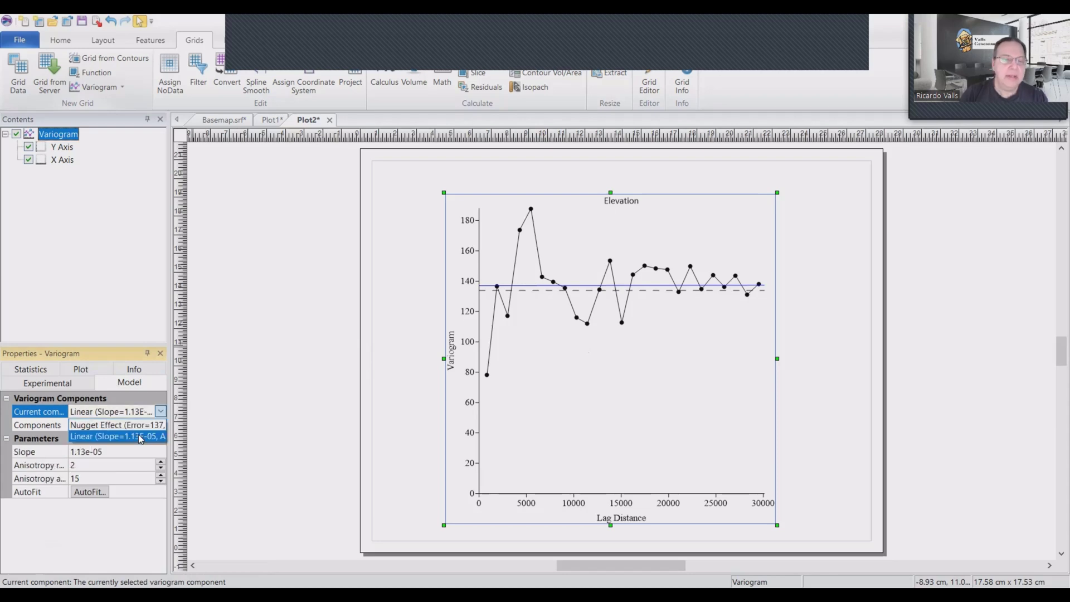
pyautogui.click(140, 431)
pyautogui.click(140, 432)
# Step: Remove the Linear and Nugget components, then add, autofit and discard an Exponential model
pyautogui.click(121, 425)
pyautogui.click(121, 424)
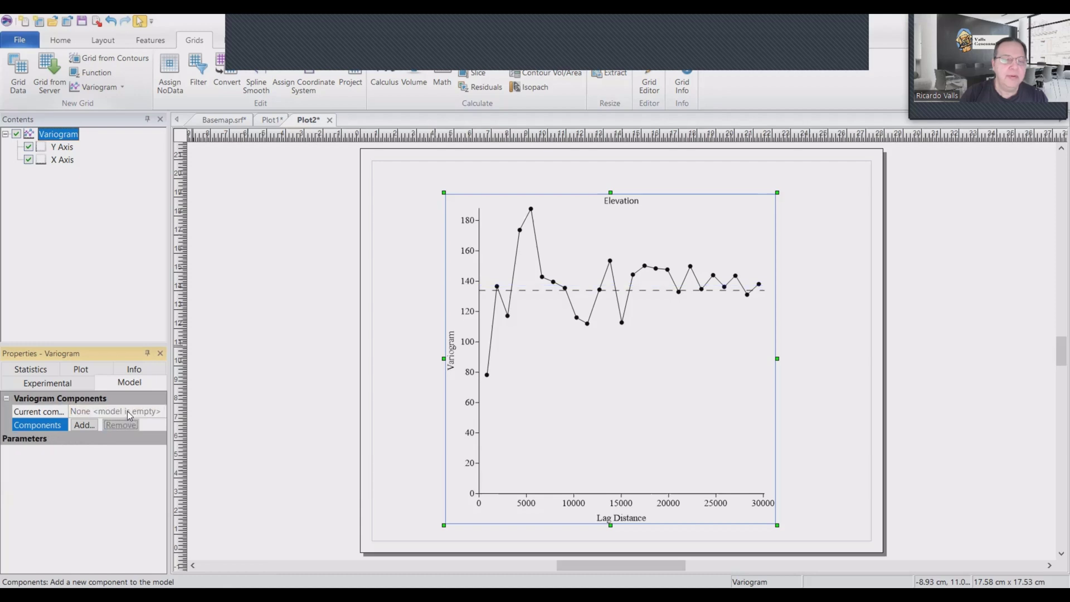
pyautogui.click(84, 425)
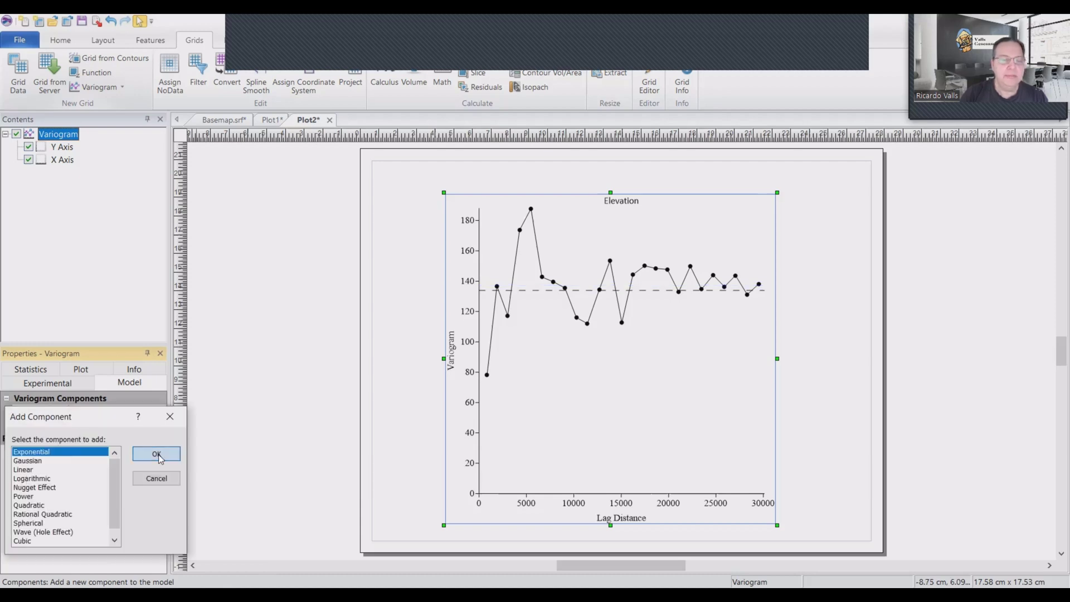
pyautogui.press('Return')
pyautogui.click(96, 505)
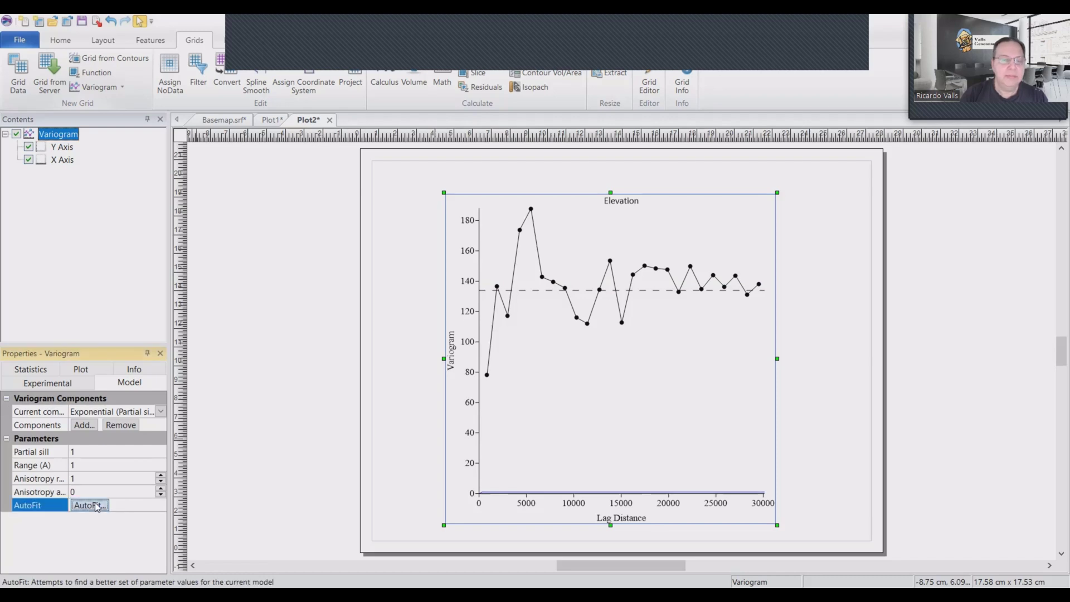
pyautogui.click(96, 505)
pyautogui.click(177, 557)
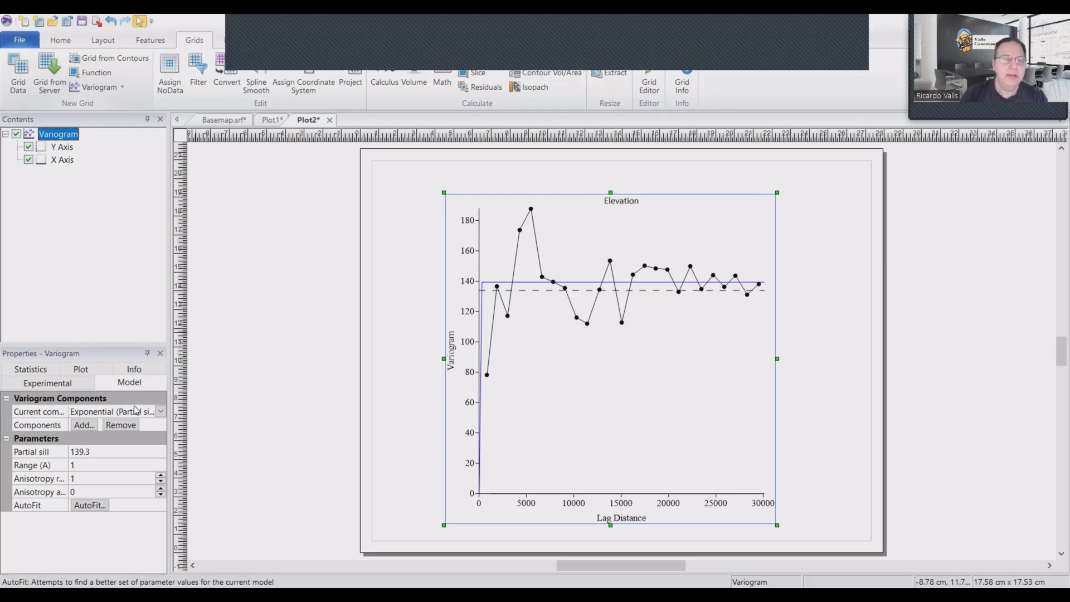
pyautogui.click(121, 424)
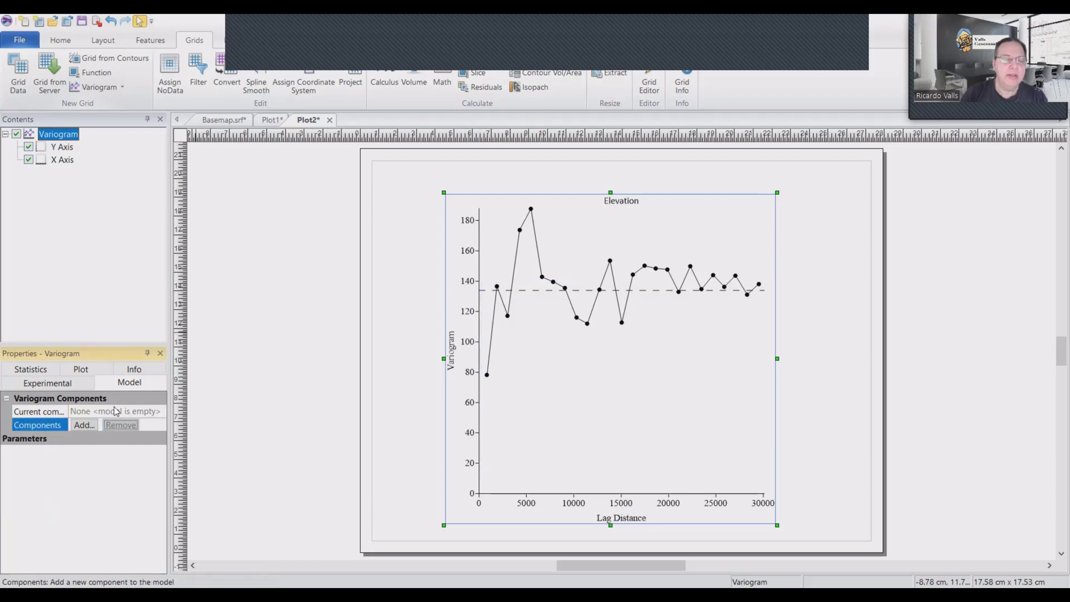
# Step: Add a Logarithmic component and autofit it, giving a partial sill of 8.691
pyautogui.click(84, 425)
pyautogui.click(84, 425)
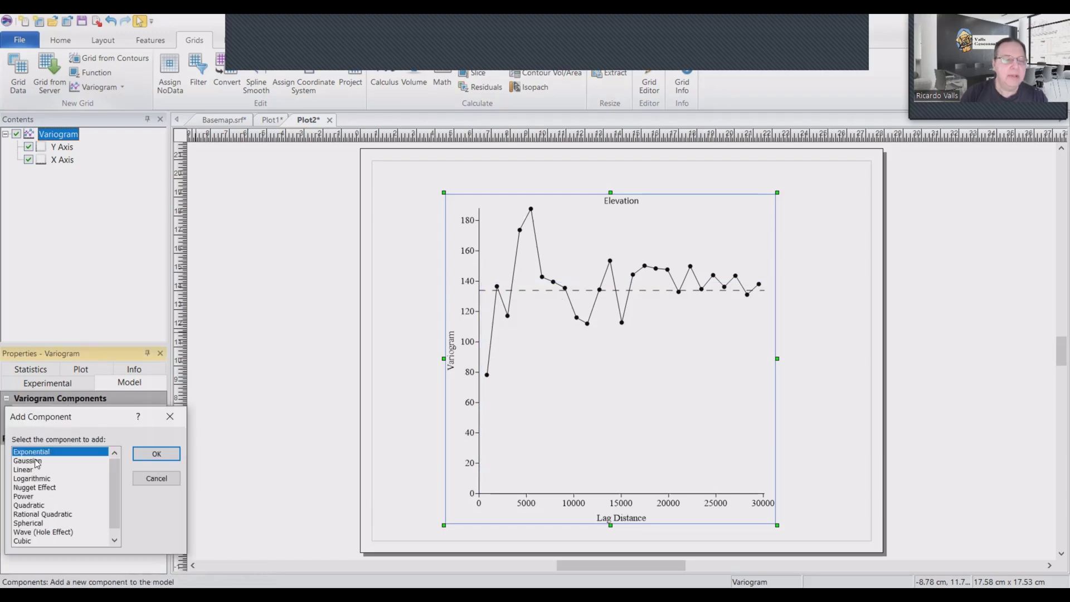
pyautogui.click(32, 478)
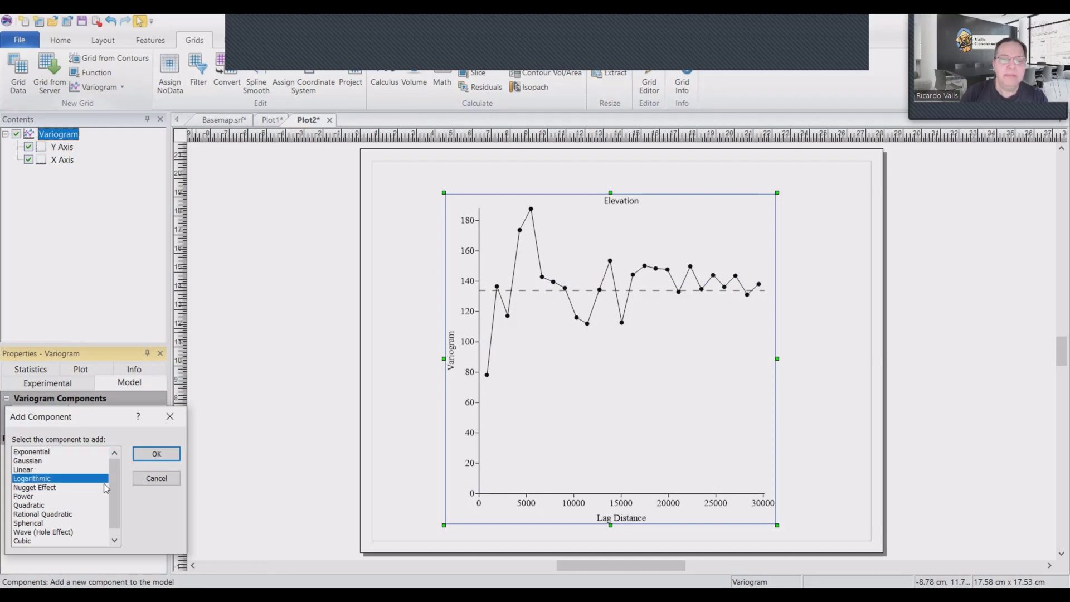
pyautogui.doubleClick(33, 478)
pyautogui.click(90, 505)
pyautogui.click(174, 556)
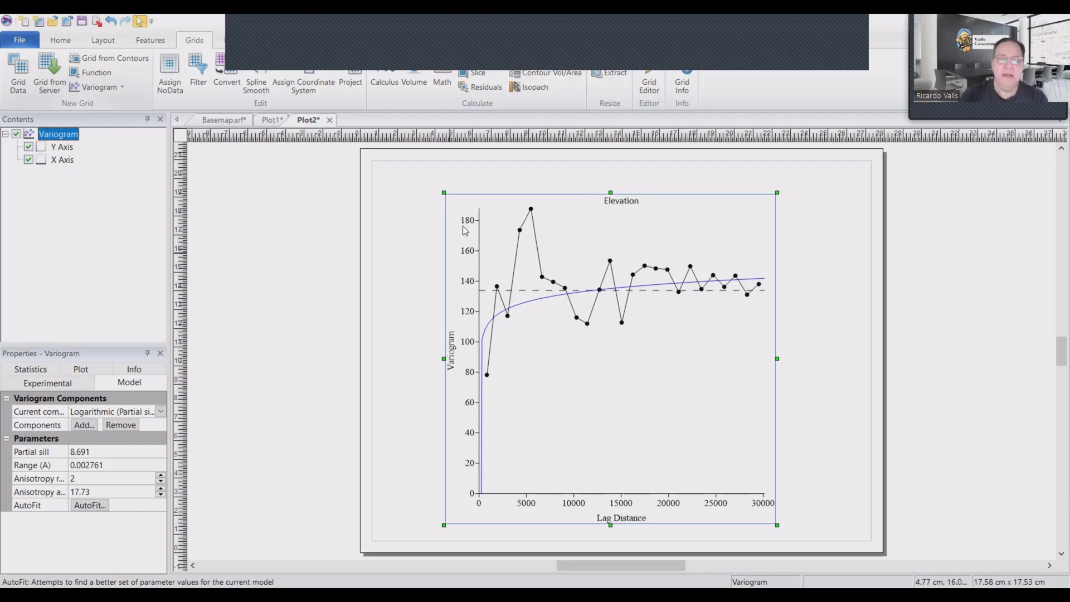
# Step: Load the webinar data spreadsheet into Grid Data and choose Kriging as the gridding method
pyautogui.click(19, 69)
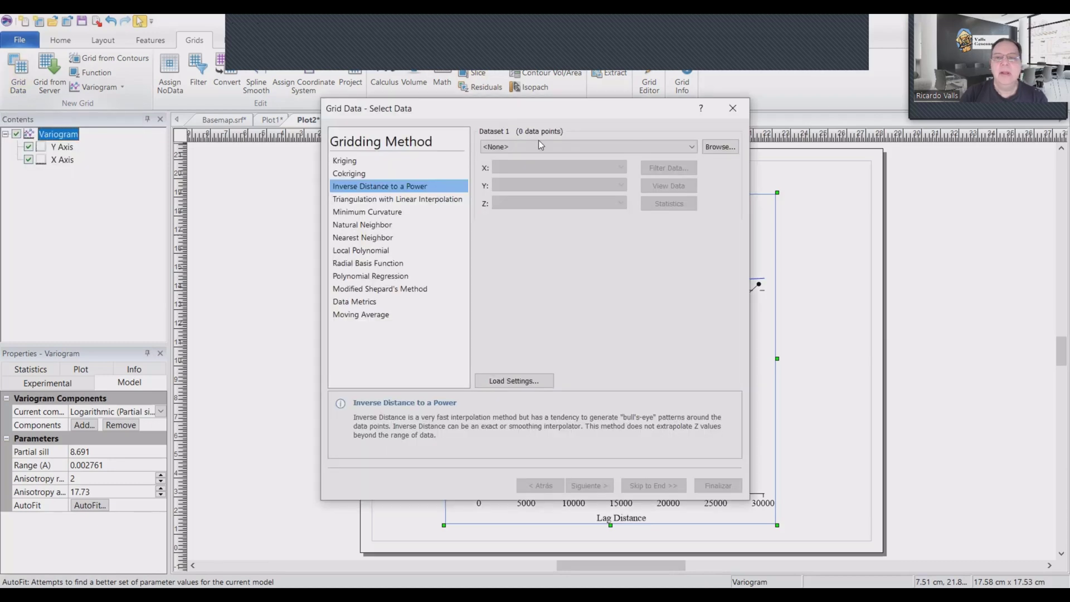
pyautogui.click(715, 147)
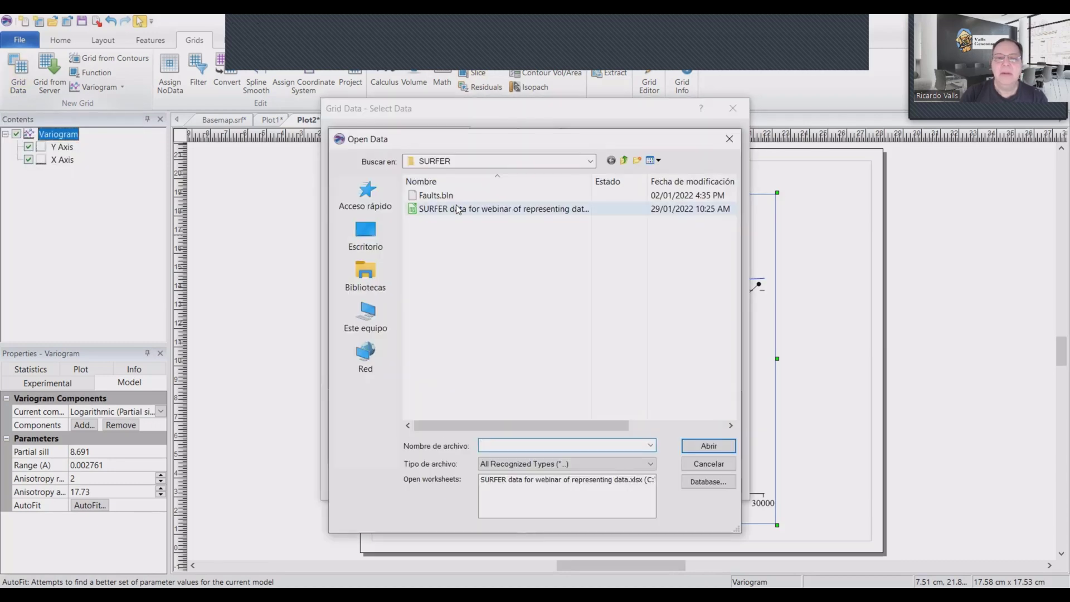
pyautogui.click(459, 209)
pyautogui.doubleClick(458, 210)
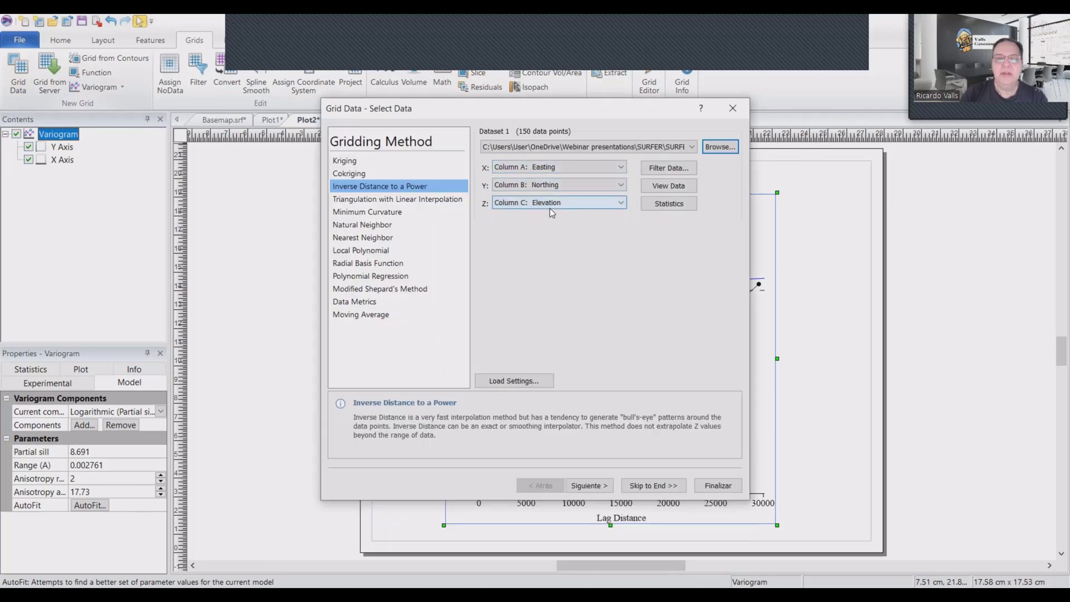
pyautogui.click(350, 159)
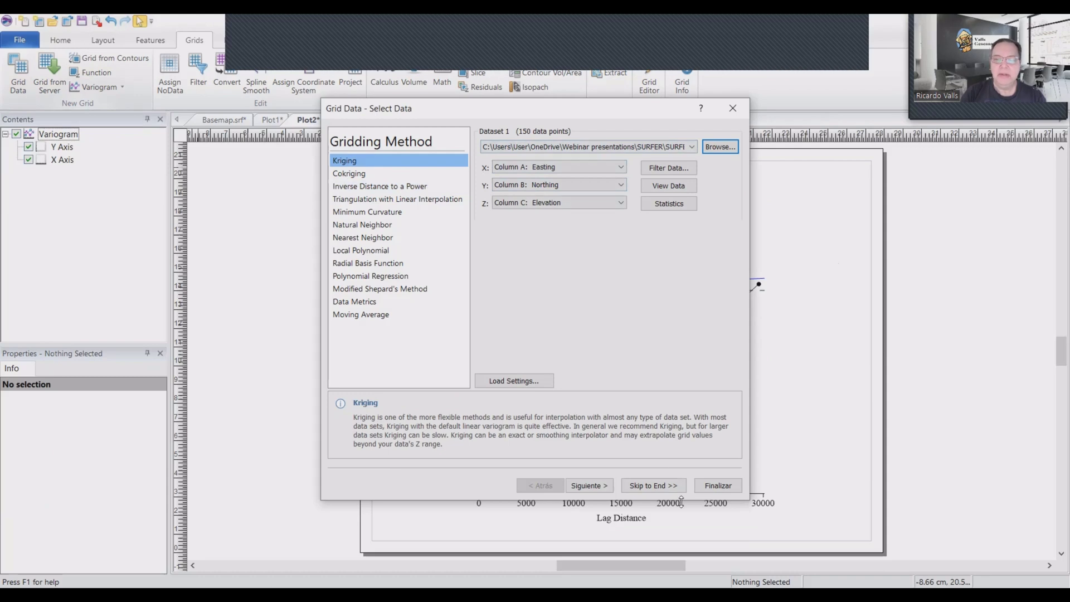
pyautogui.click(596, 485)
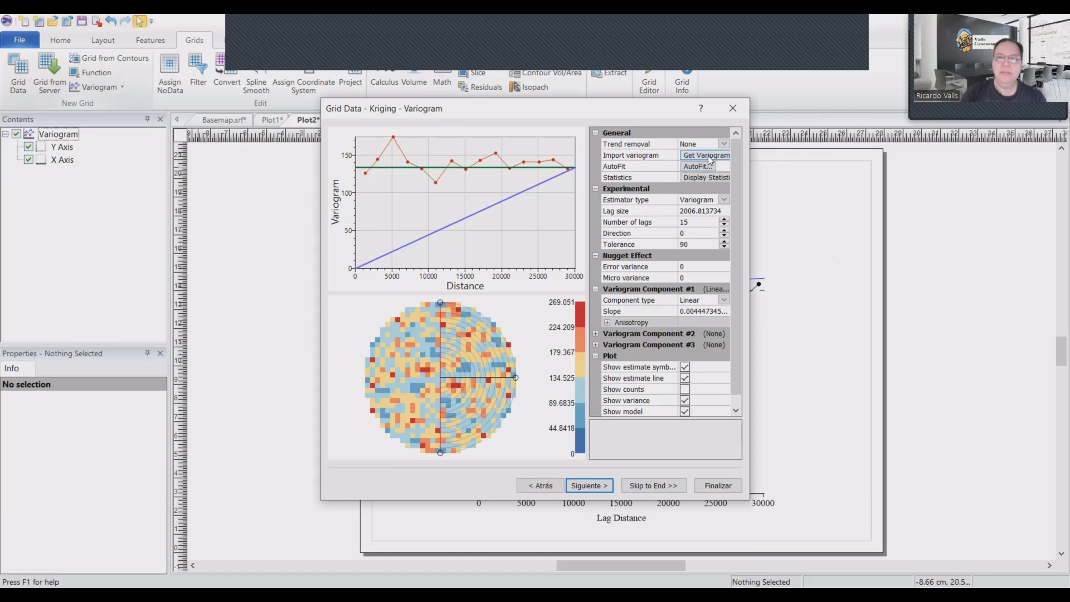
# Step: Import the logarithmic variogram and write the grid to Elevation krigging.grd
pyautogui.click(709, 160)
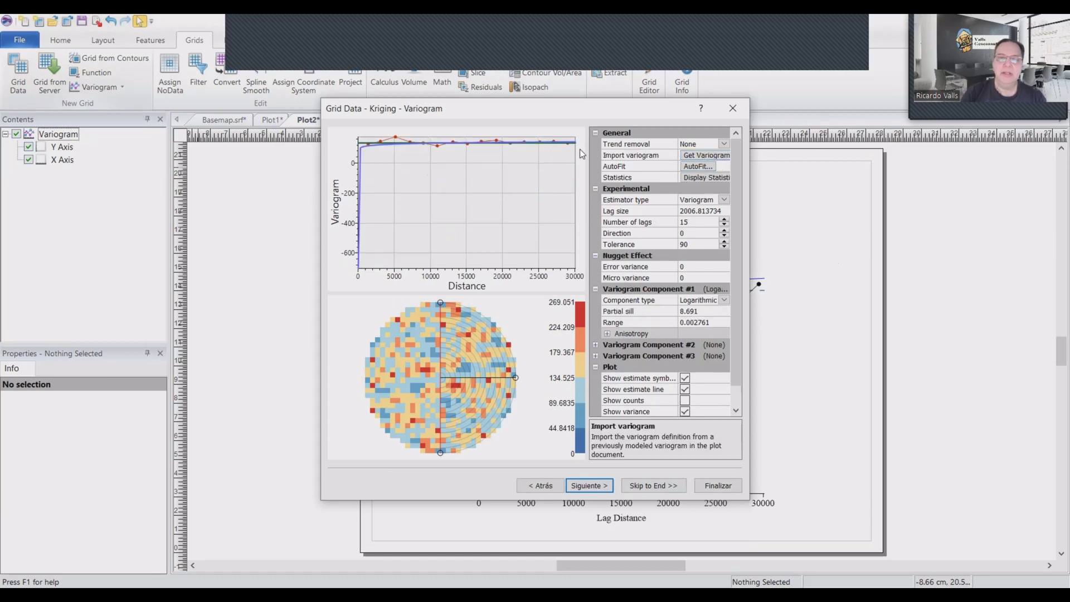
pyautogui.click(667, 486)
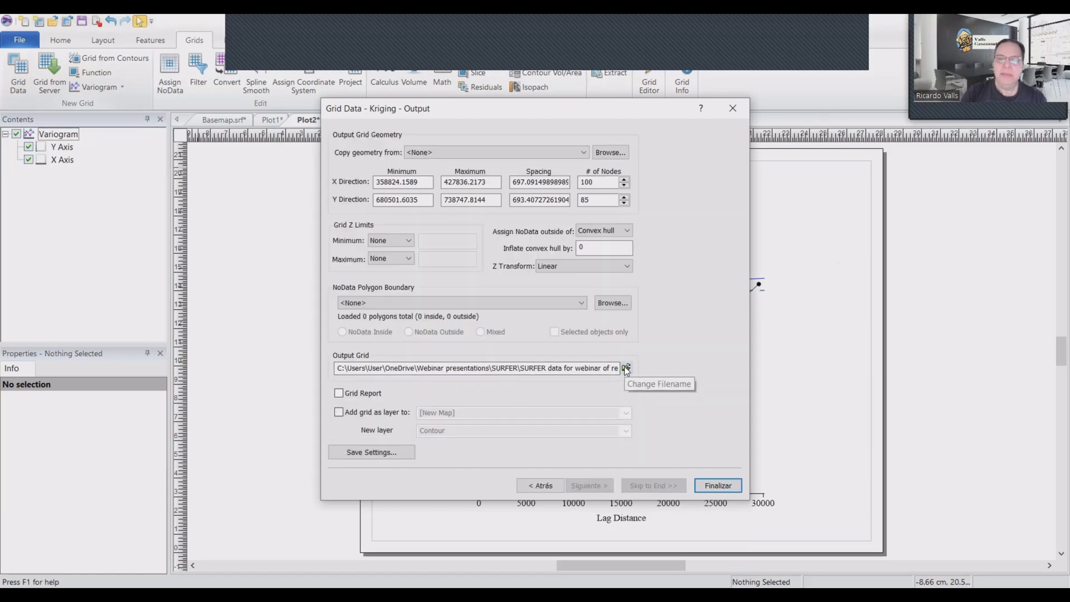
pyautogui.click(625, 368)
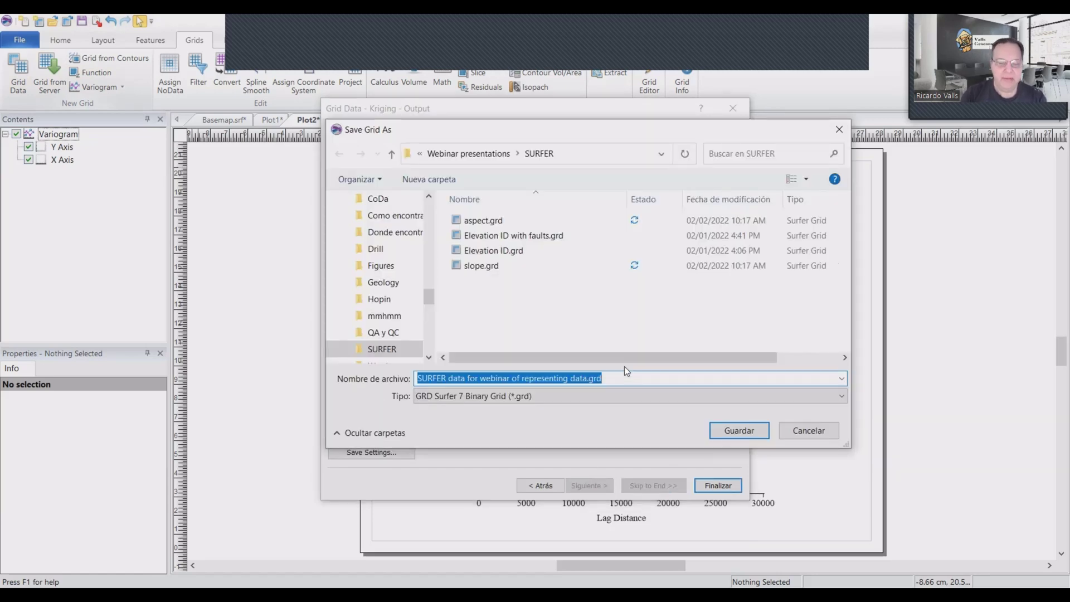
pyautogui.write('Elev')
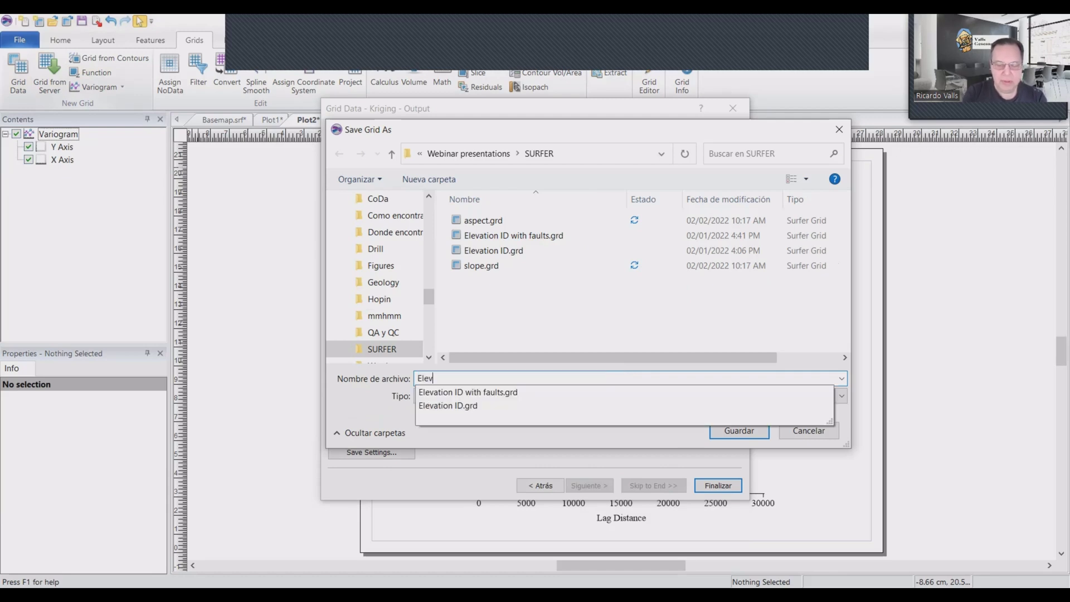
pyautogui.write('ation ')
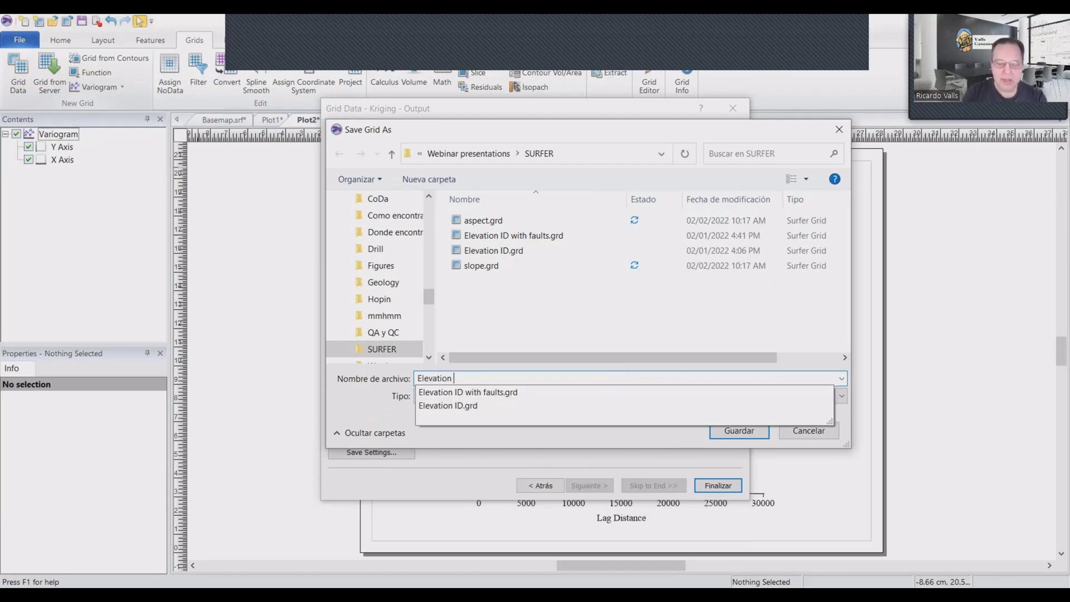
pyautogui.write('krigging')
pyautogui.press('Return')
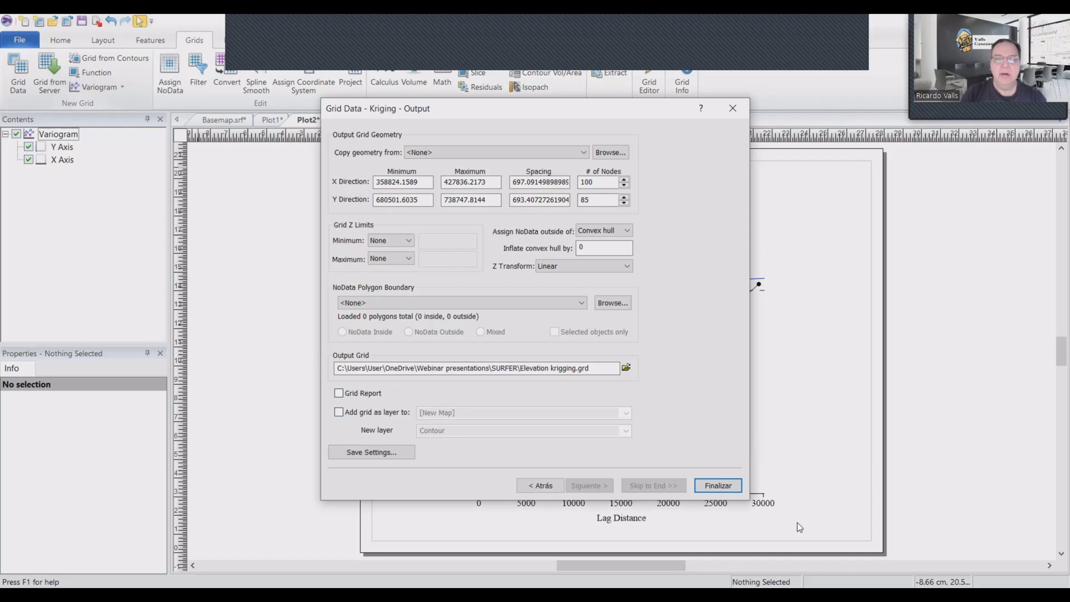
pyautogui.click(717, 486)
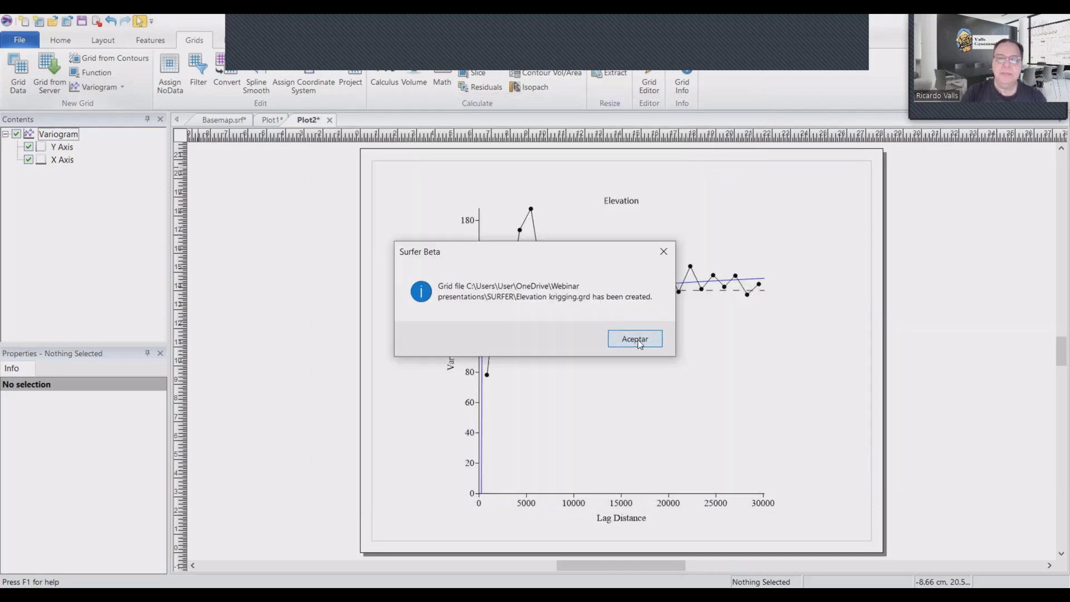
# Step: Open a new plot, Plot3, with a contour map of Elevation krigging.grd
pyautogui.click(638, 339)
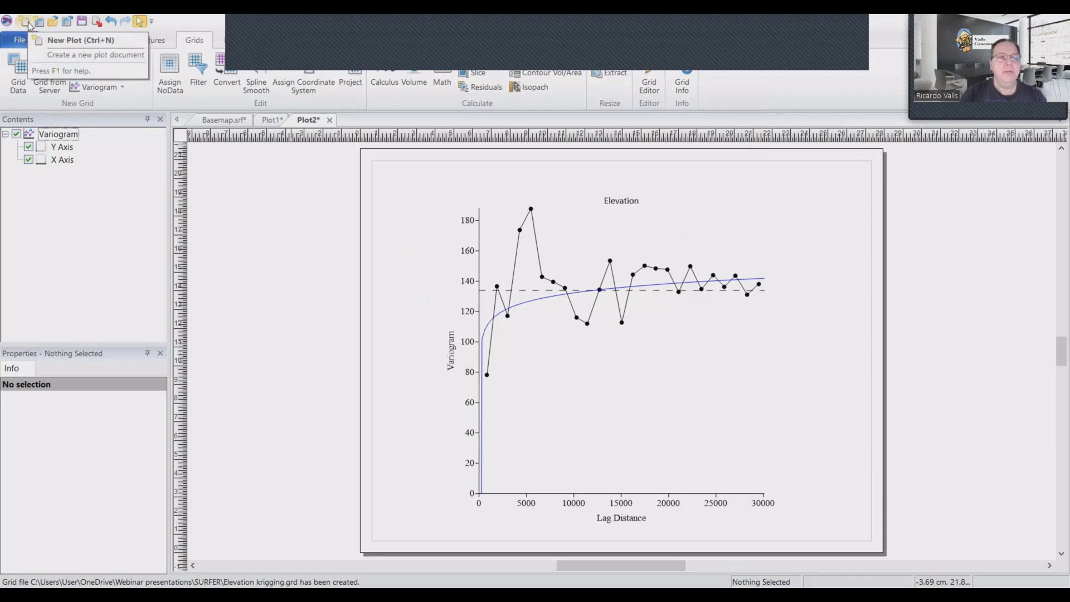
pyautogui.click(28, 25)
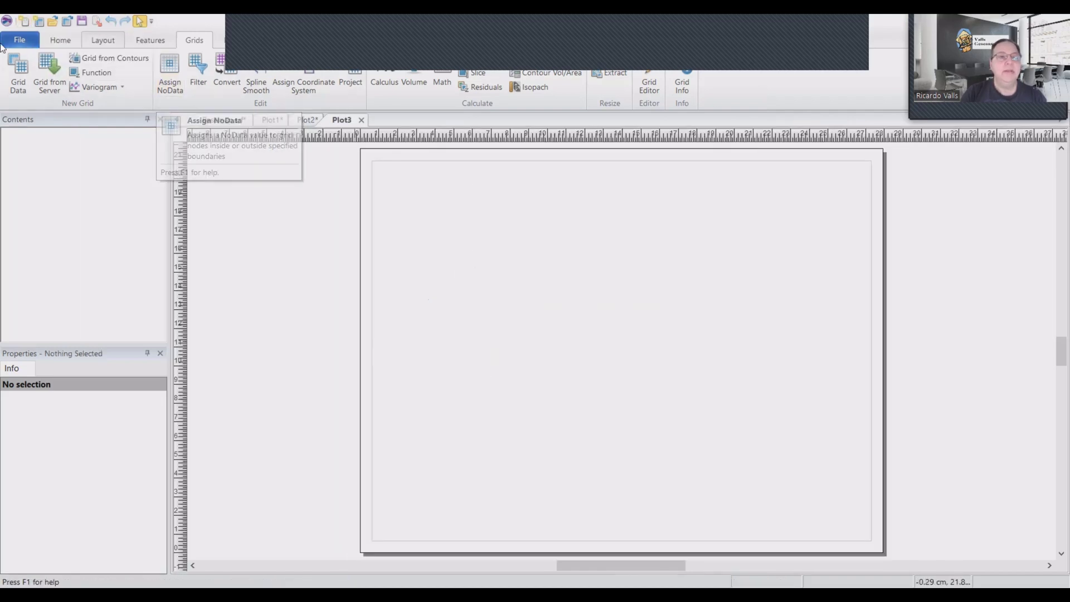
pyautogui.click(62, 41)
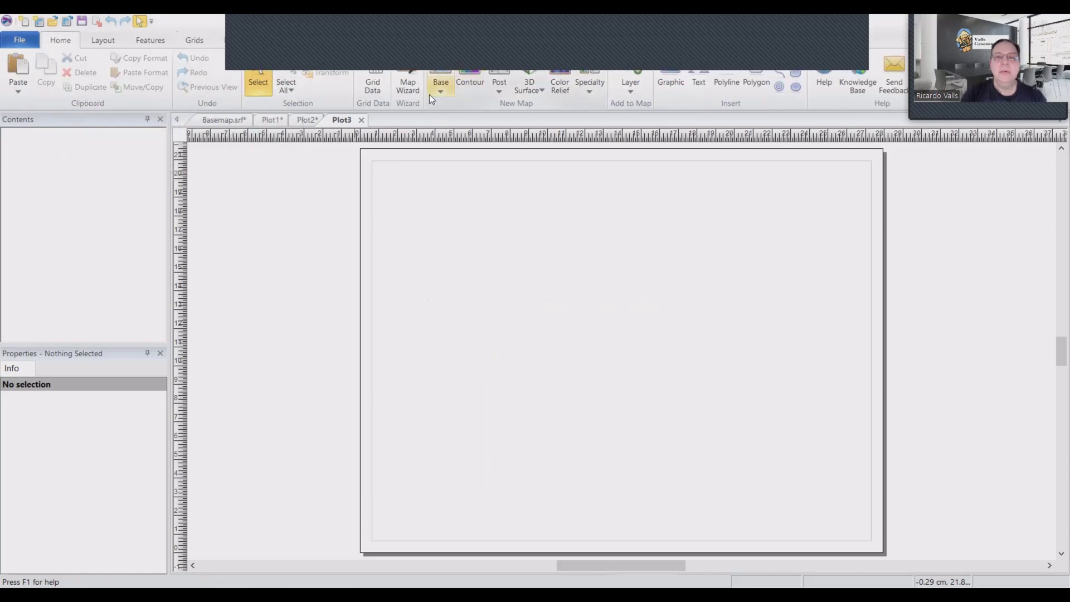
pyautogui.click(470, 78)
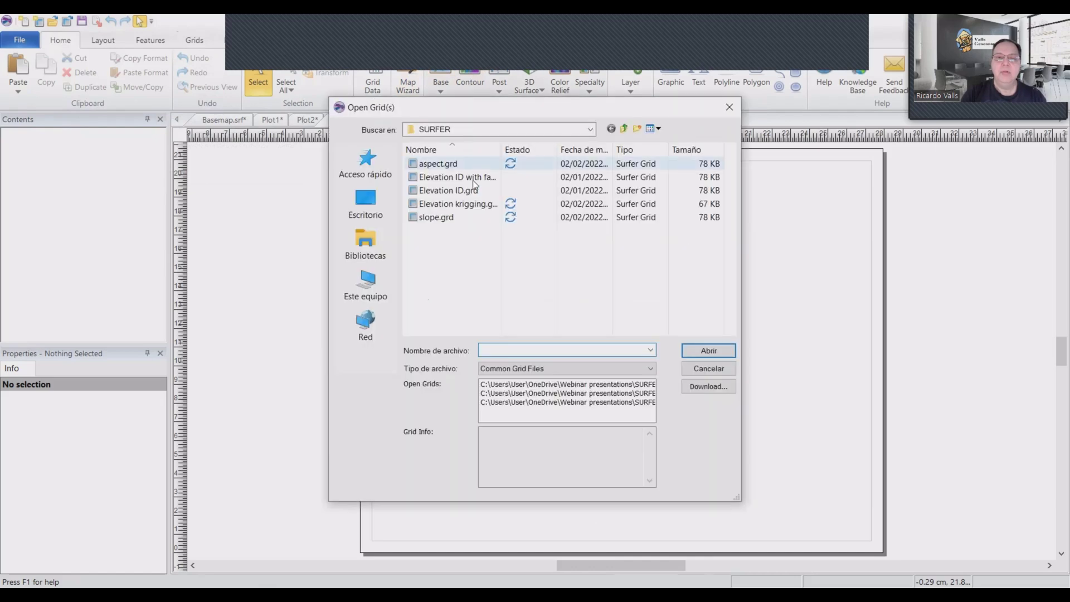
pyautogui.click(472, 203)
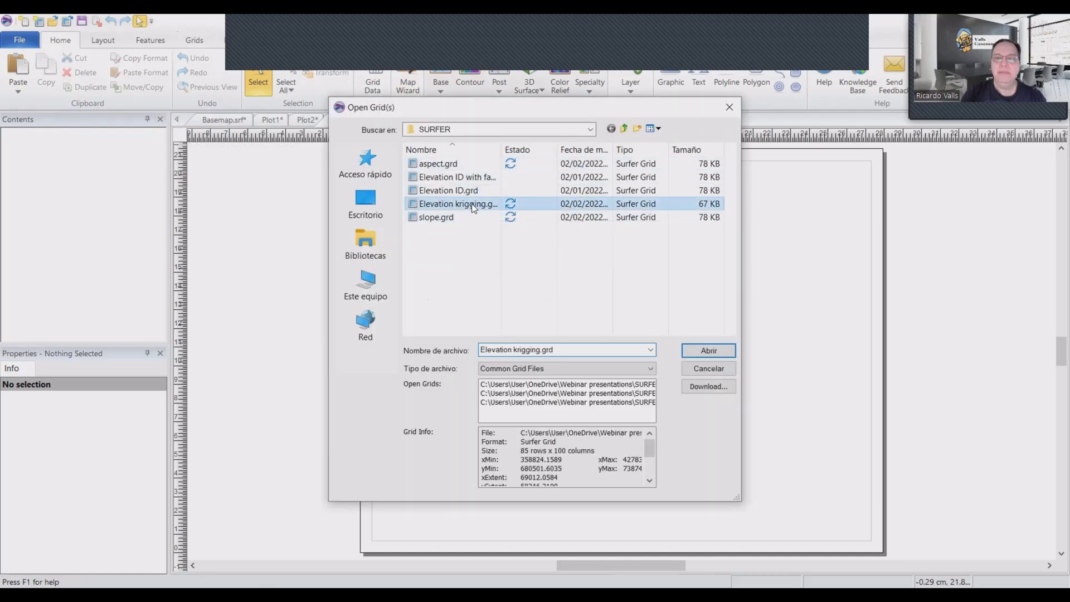
pyautogui.press('Return')
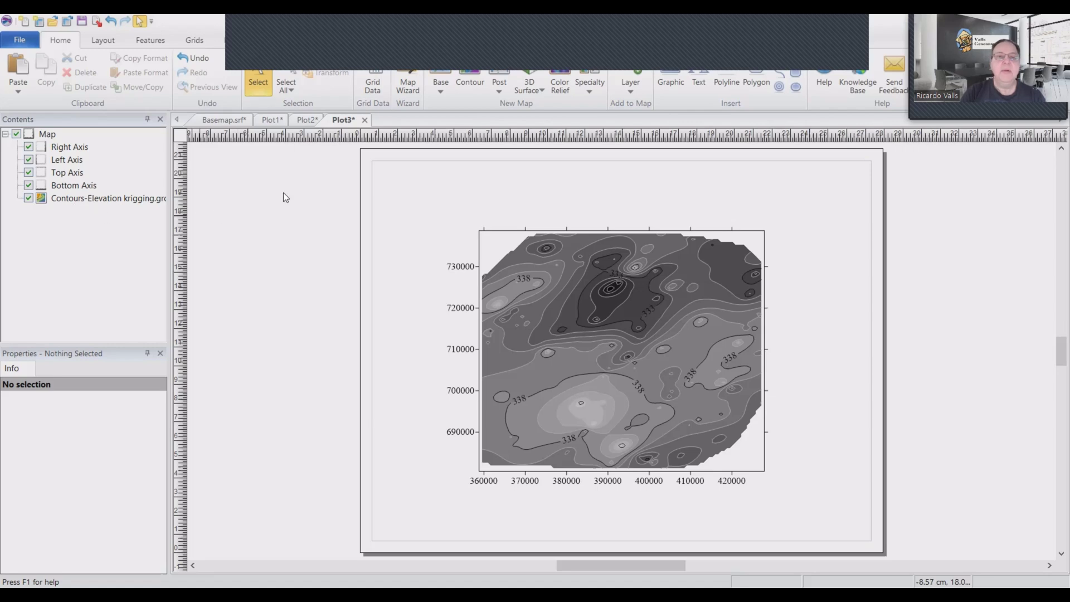
# Step: Compute a Terrain Aspect grid from Elevation krigging.grd, overwriting the existing aspect.grd
pyautogui.click(193, 40)
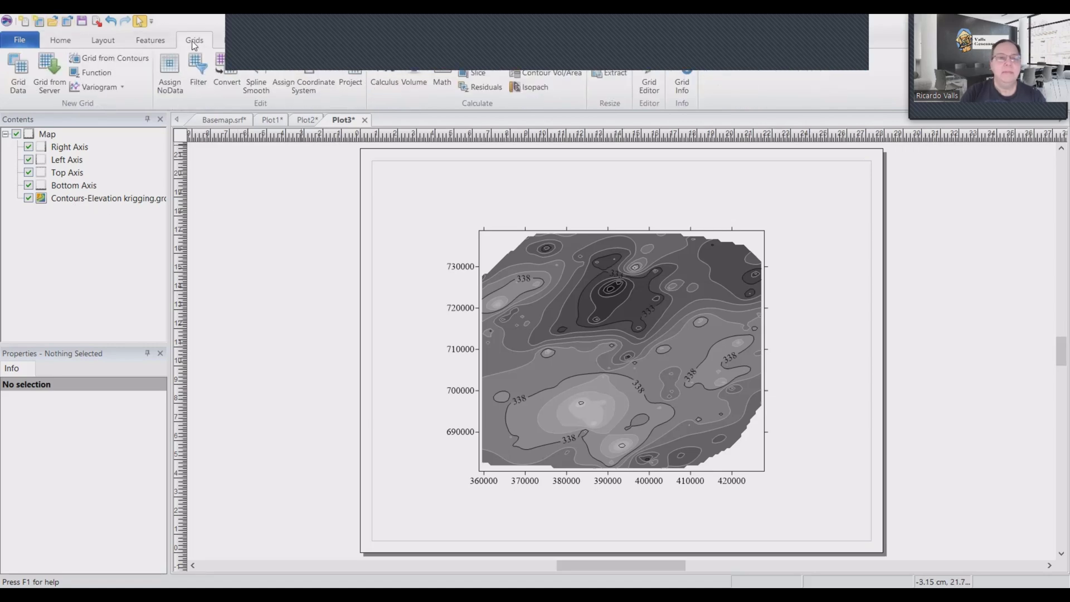
pyautogui.click(384, 78)
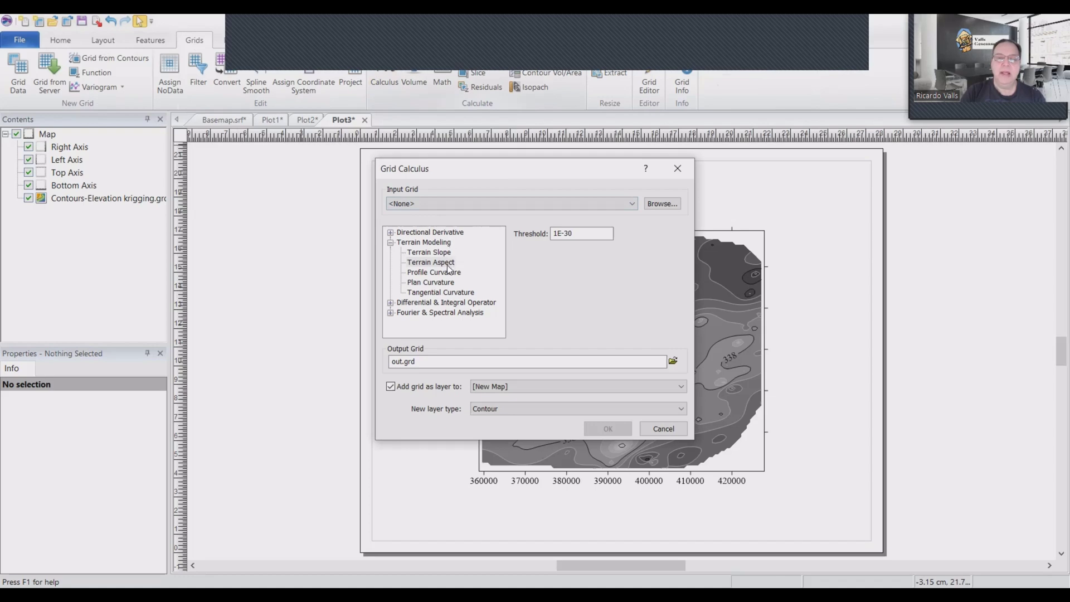
pyautogui.click(671, 204)
pyautogui.click(472, 205)
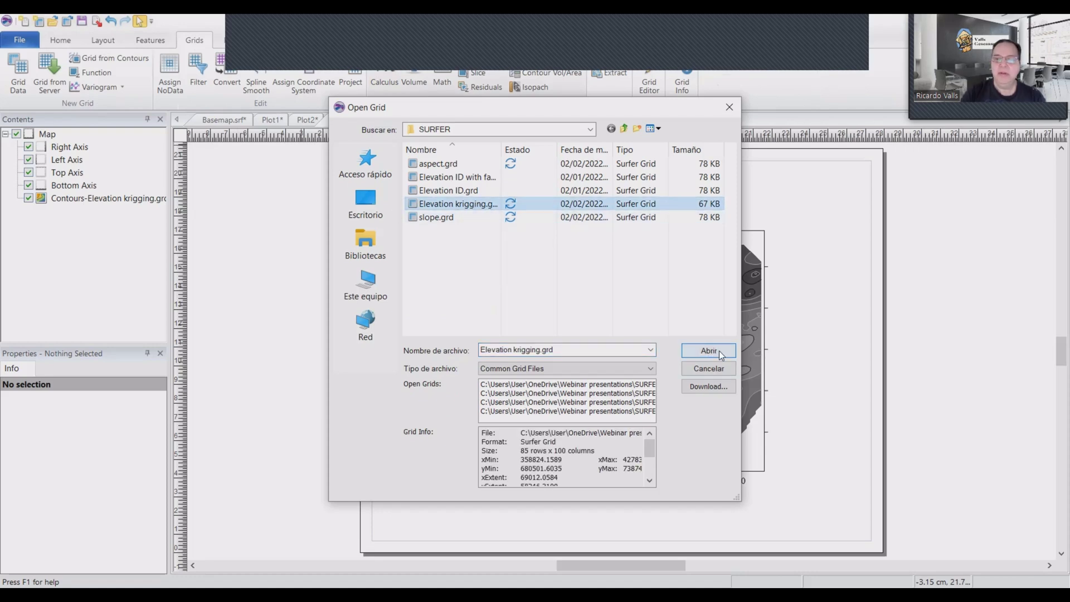
pyautogui.press('Return')
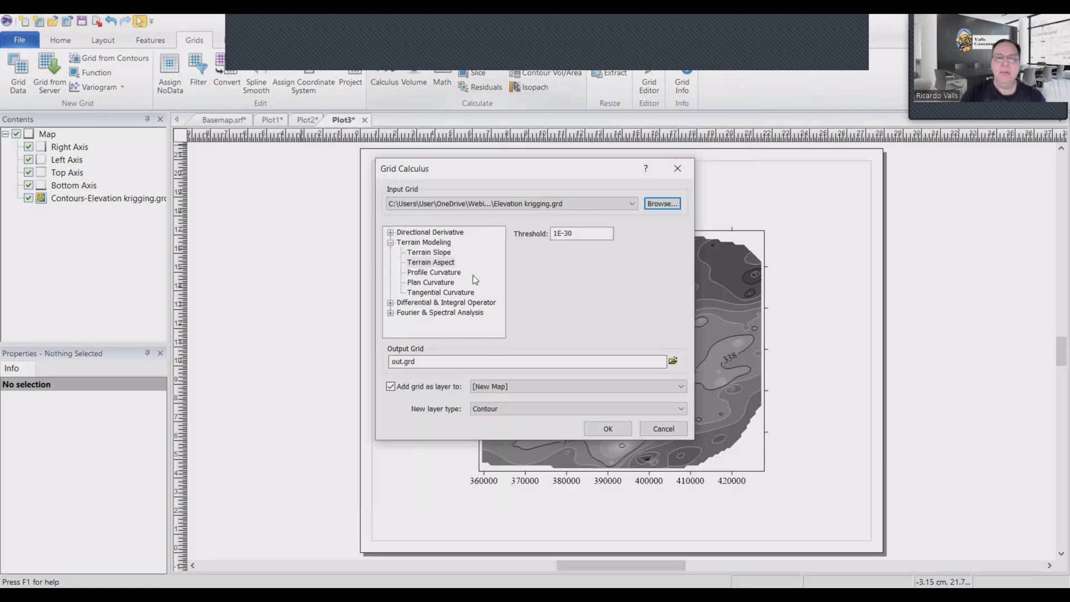
pyautogui.click(674, 361)
pyautogui.click(485, 220)
pyautogui.press('Return')
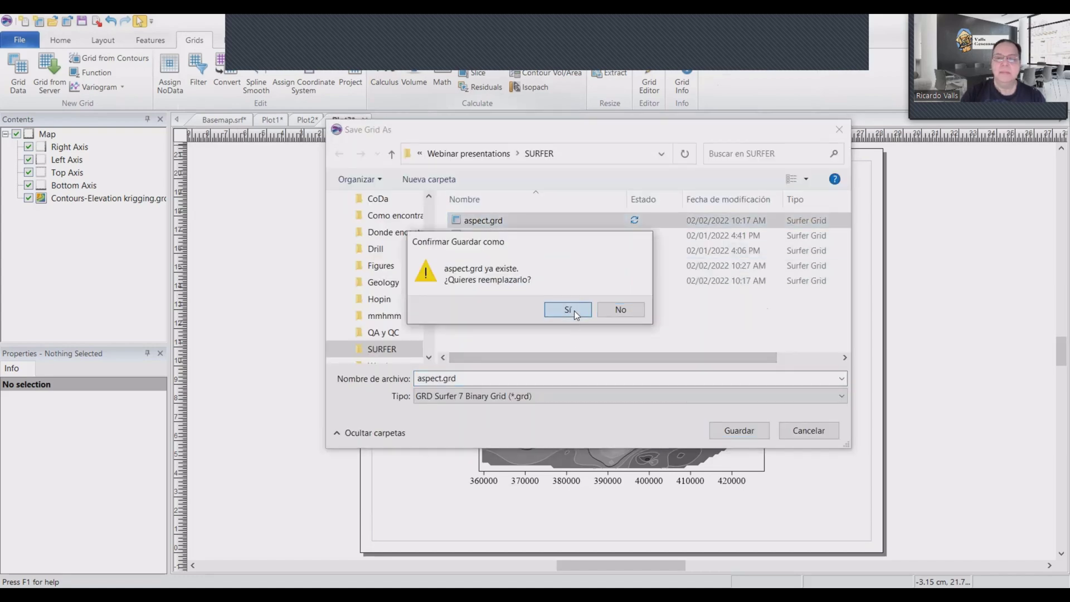
pyautogui.click(574, 310)
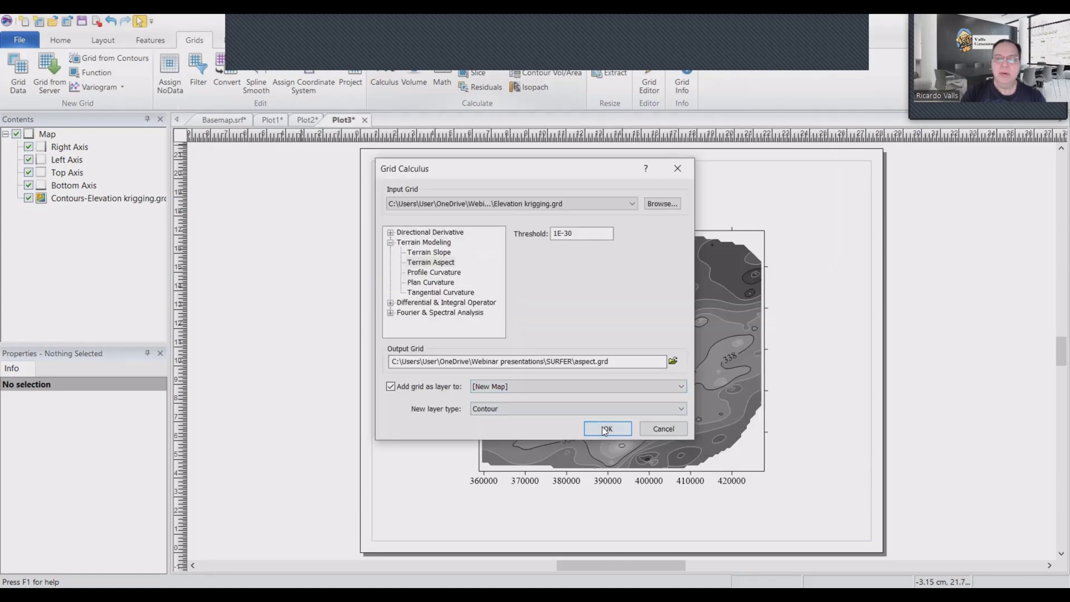
pyautogui.click(605, 430)
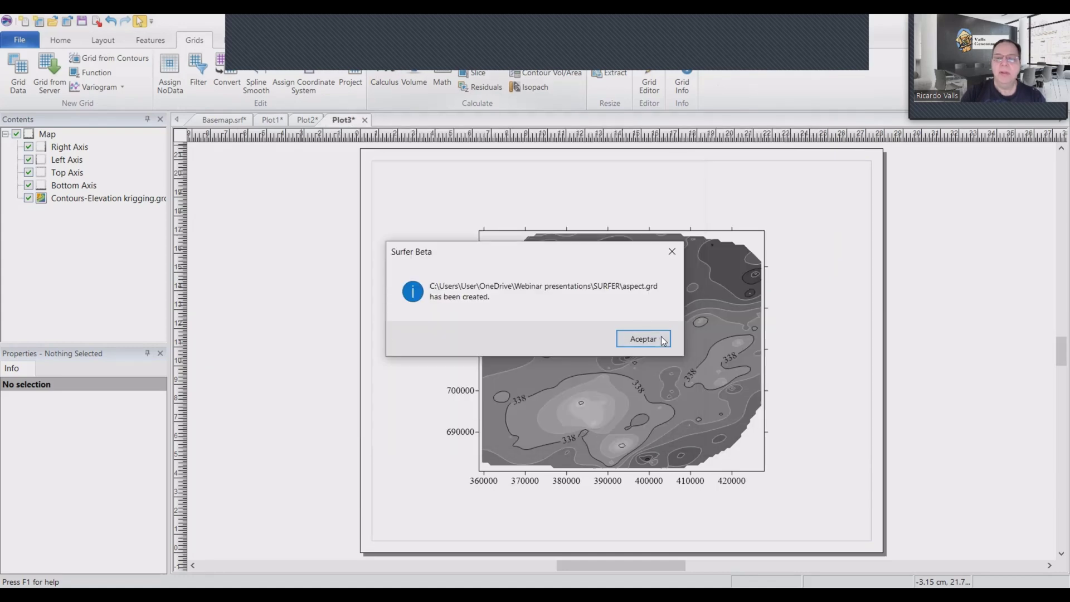
# Step: Delete the Elevation krigging contour map from Plot3 and select the Contours-aspect.grd layer
pyautogui.click(643, 339)
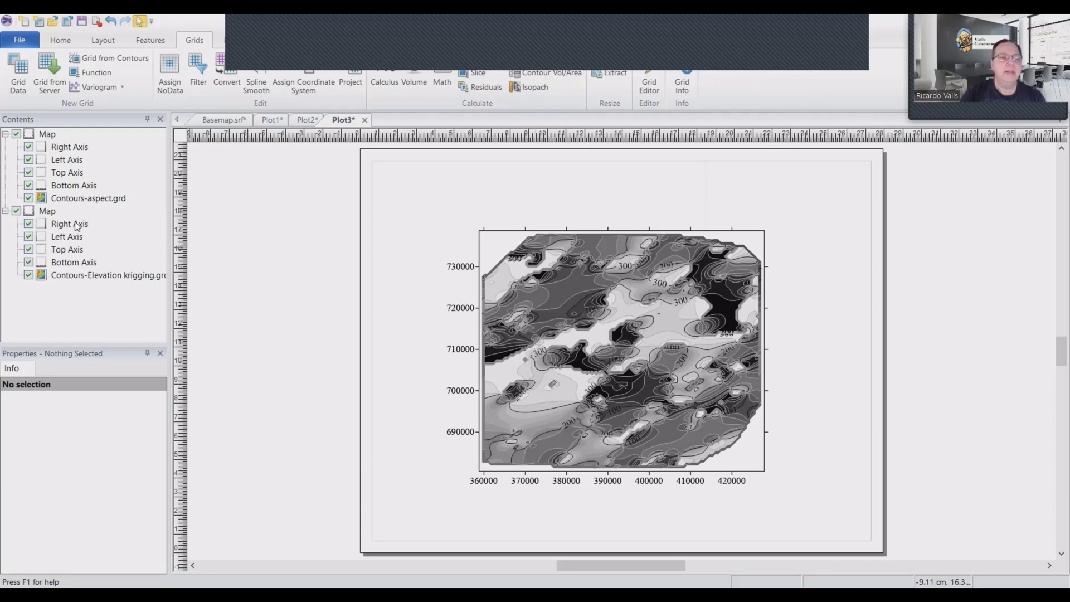
pyautogui.click(47, 215)
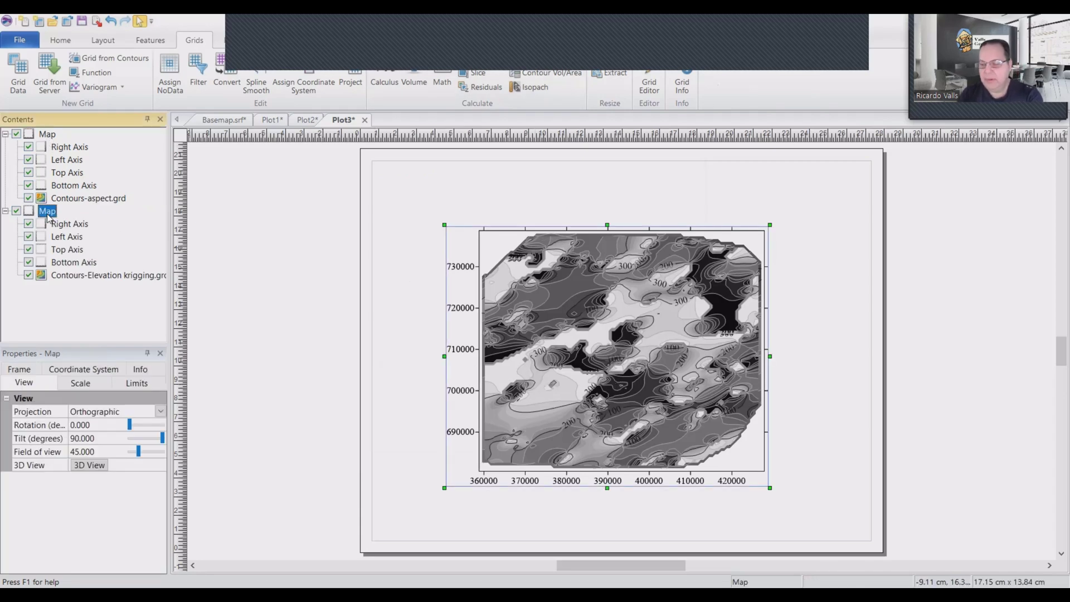
pyautogui.press('Delete')
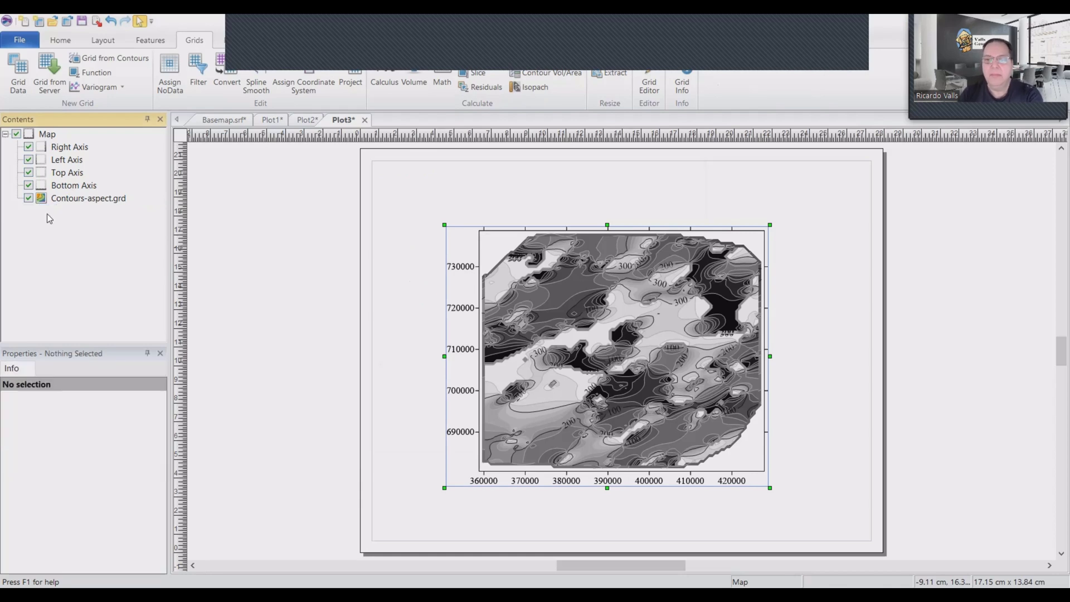
pyautogui.click(93, 200)
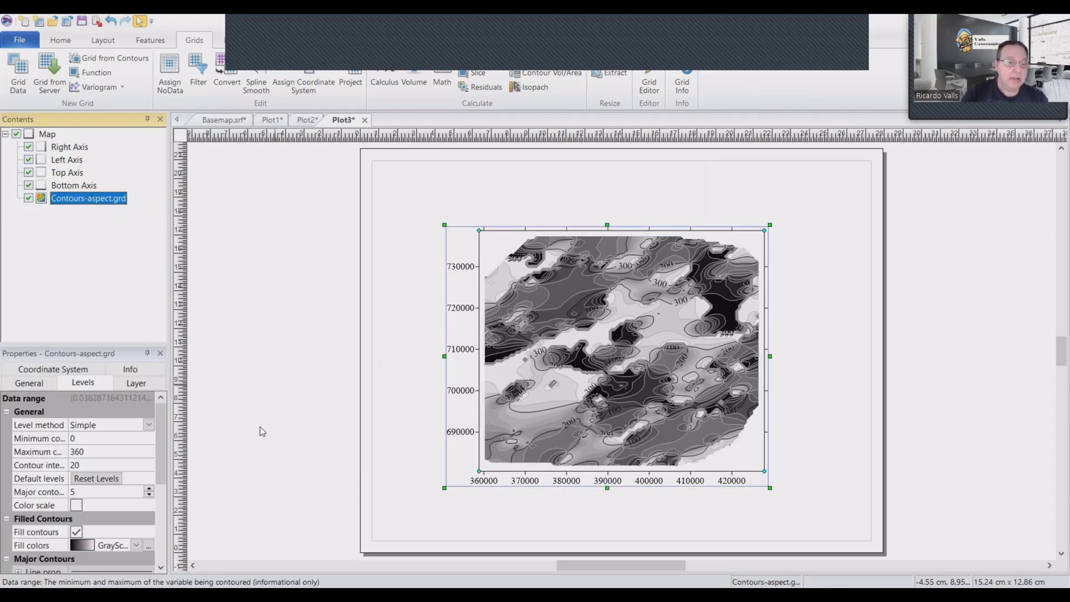
# Step: Apply the Rainbow colormap preset, spanning 0 to 360, to the aspect.grd filled contours
pyautogui.click(149, 550)
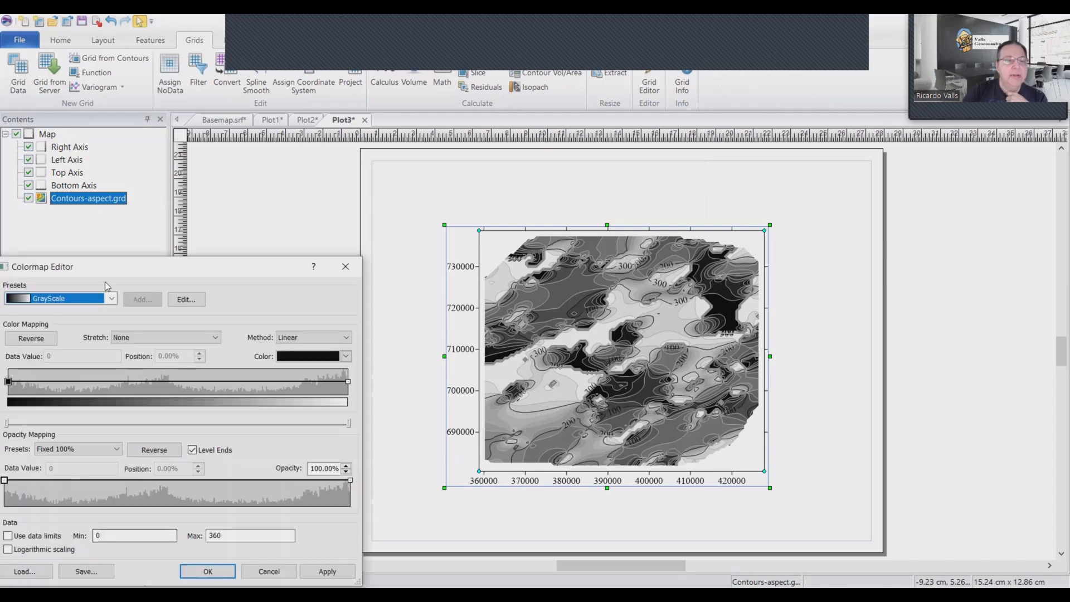
pyautogui.click(72, 300)
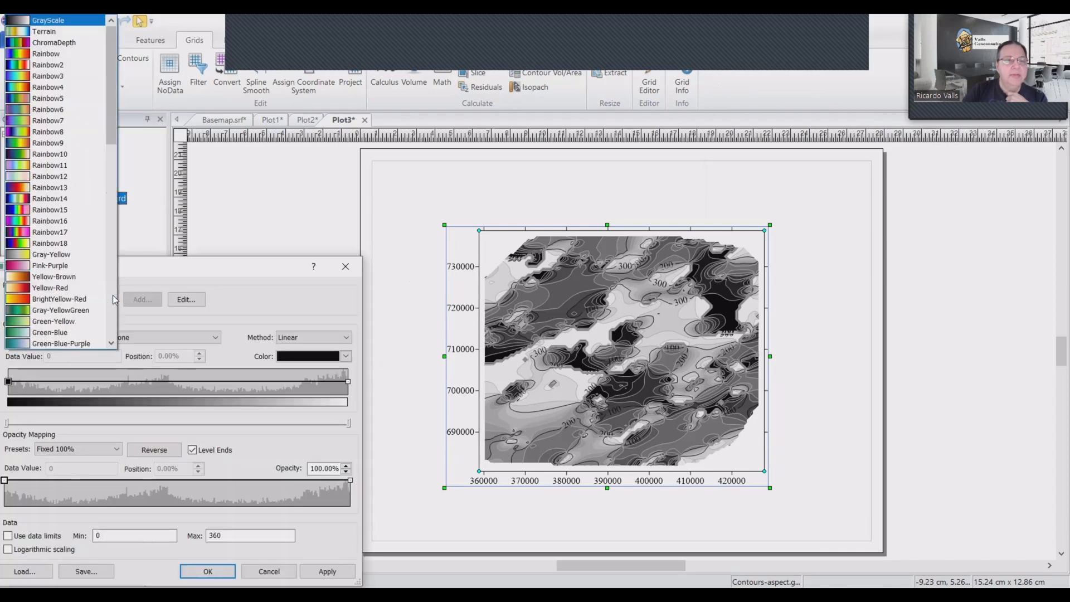
pyautogui.click(48, 54)
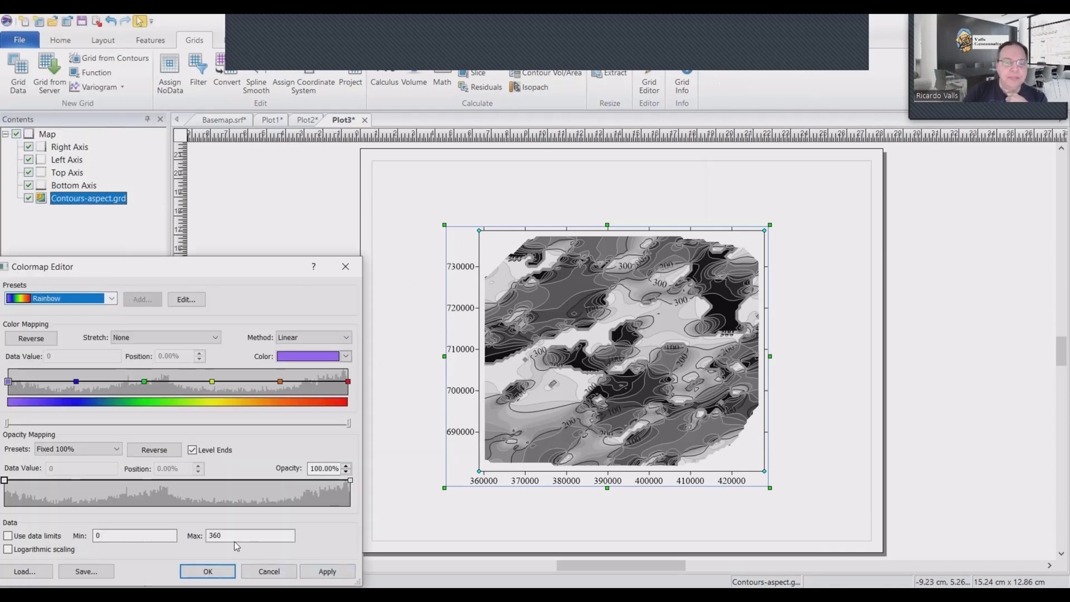
pyautogui.click(327, 571)
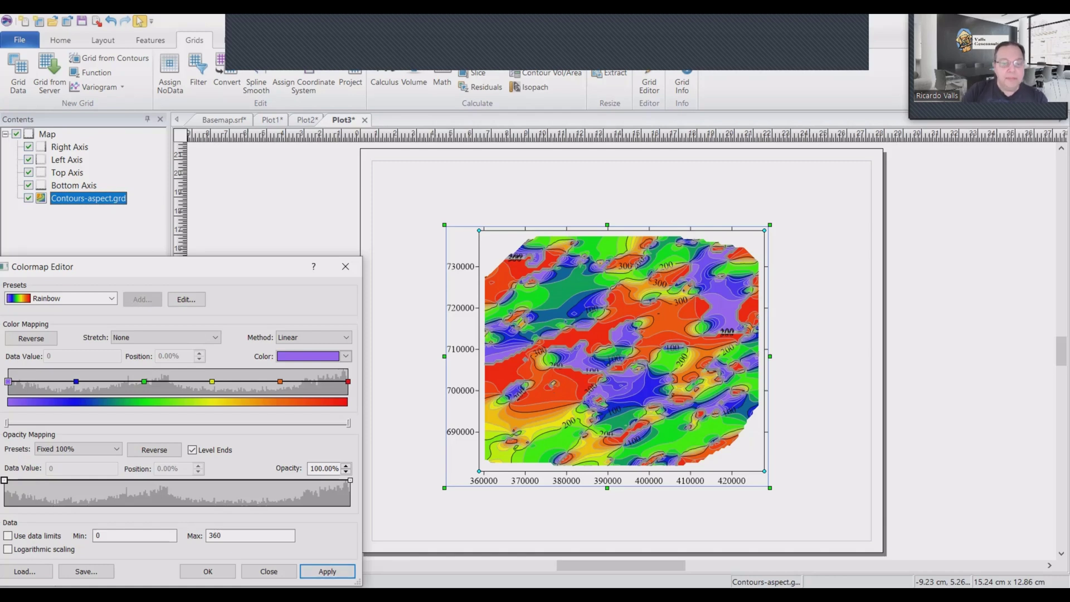
# Step: Switch the aspect contour map's level method to Advanced and open the level editor
pyautogui.click(209, 572)
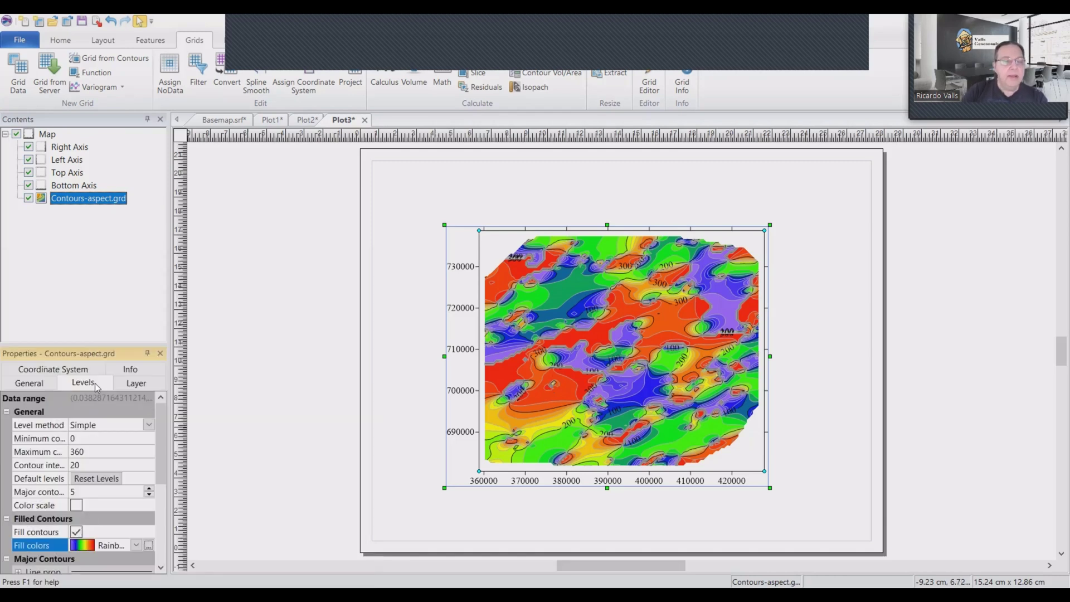
pyautogui.click(87, 427)
pyautogui.click(93, 472)
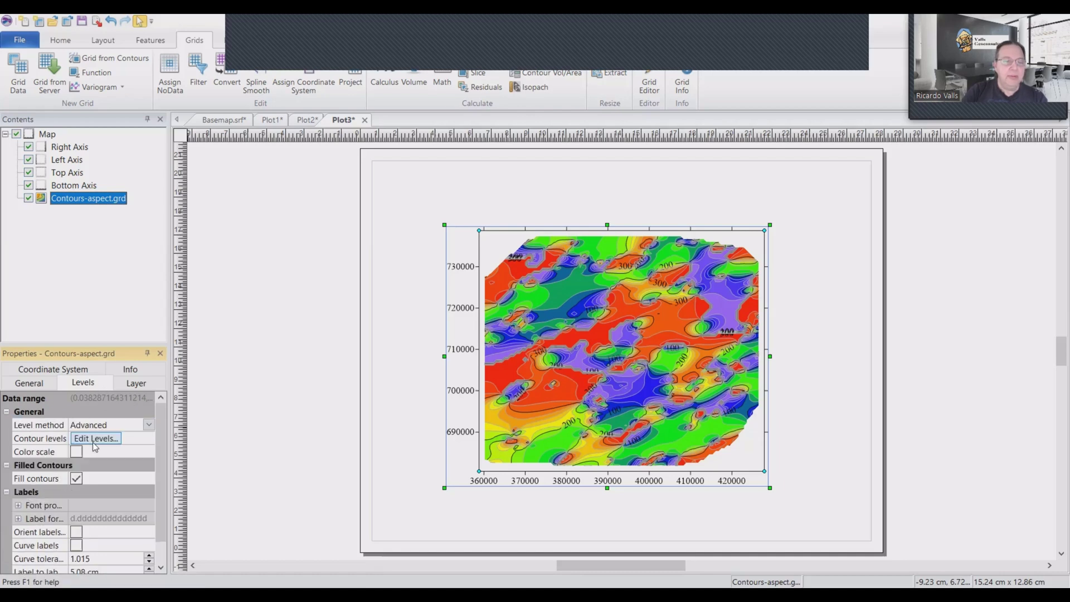
pyautogui.click(96, 439)
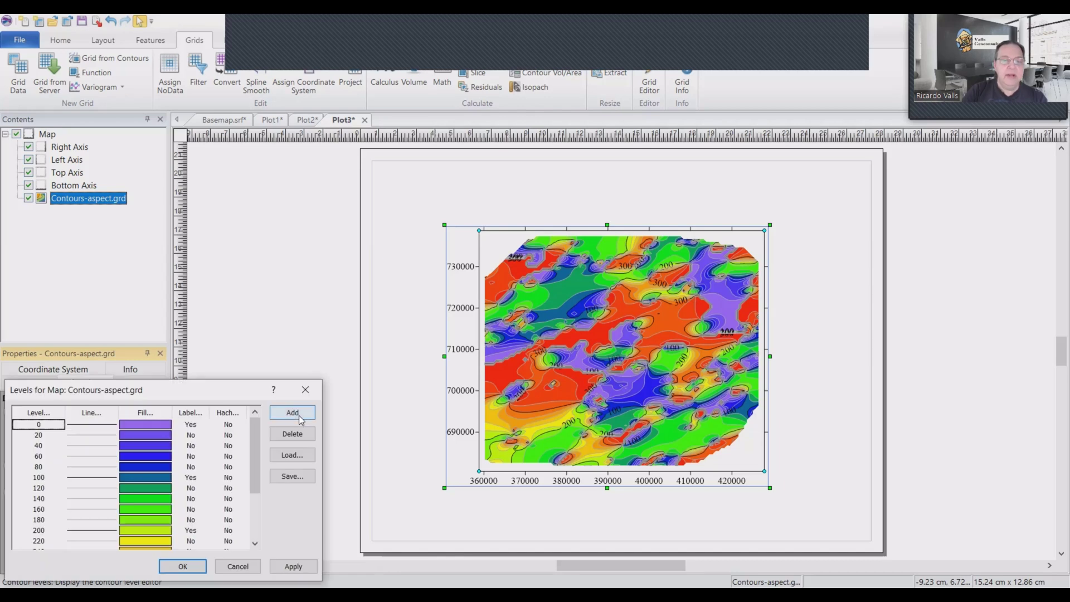
# Step: Delete the lowest contour levels one after another
pyautogui.click(292, 435)
pyautogui.click(292, 435)
pyautogui.click(292, 434)
pyautogui.click(292, 435)
pyautogui.click(292, 435)
pyautogui.click(293, 435)
pyautogui.click(293, 435)
pyautogui.click(293, 435)
pyautogui.click(294, 435)
pyautogui.click(293, 435)
pyautogui.click(294, 435)
pyautogui.click(294, 434)
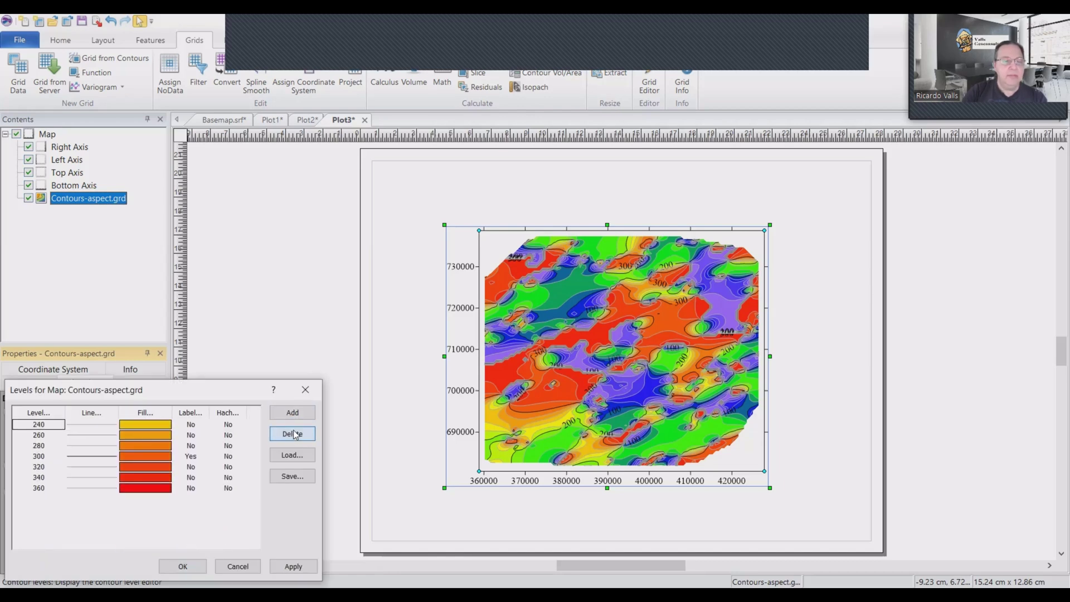
pyautogui.click(294, 435)
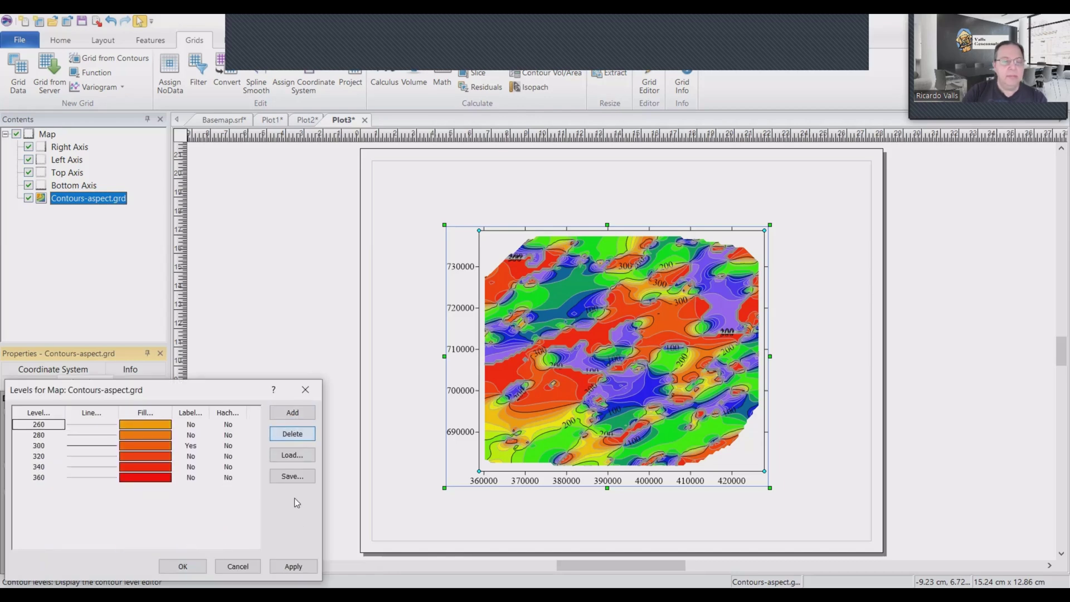
# Step: Delete level 260 and every level above 280, then apply the single 280 level
pyautogui.click(41, 427)
pyautogui.click(294, 434)
pyautogui.click(49, 440)
pyautogui.click(292, 434)
pyautogui.click(292, 433)
pyautogui.click(292, 433)
pyautogui.click(292, 434)
pyautogui.click(292, 567)
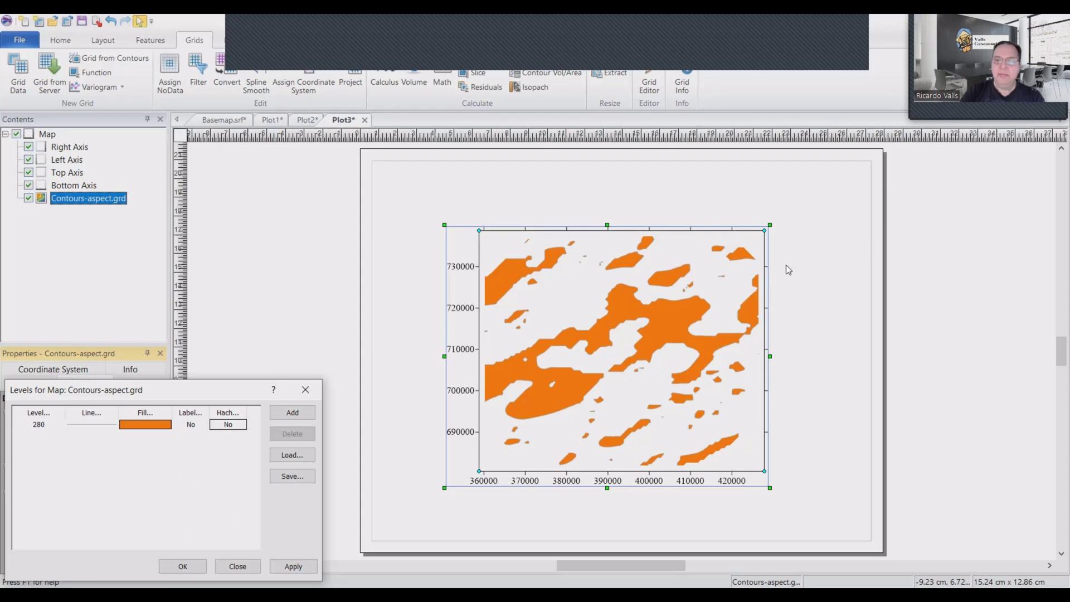
# Step: Start digitizing and record a first point pair, followed by a blank separator line
pyautogui.press('Escape')
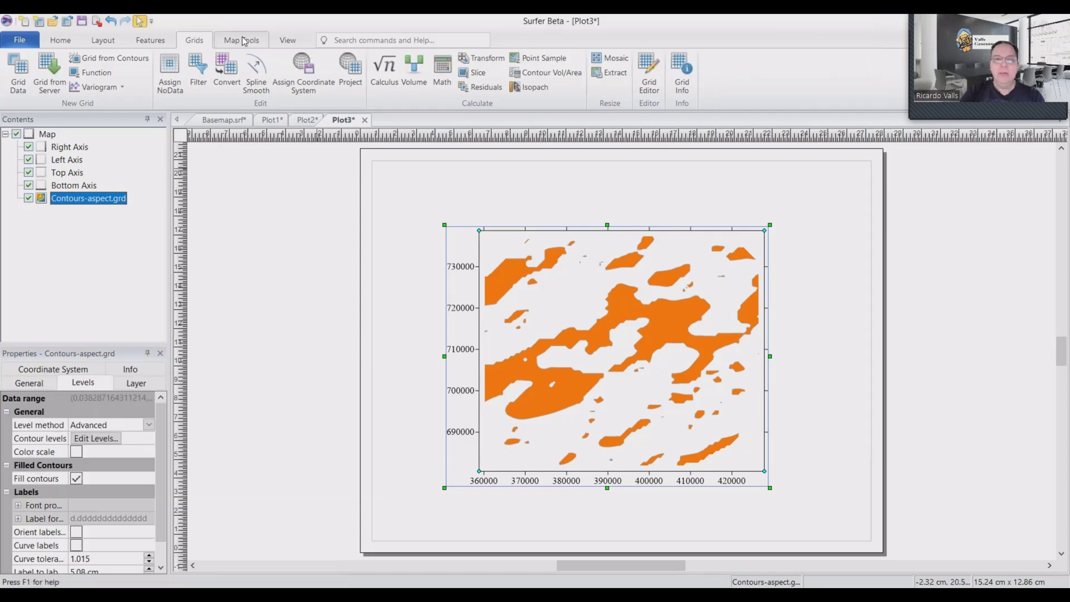
pyautogui.click(244, 42)
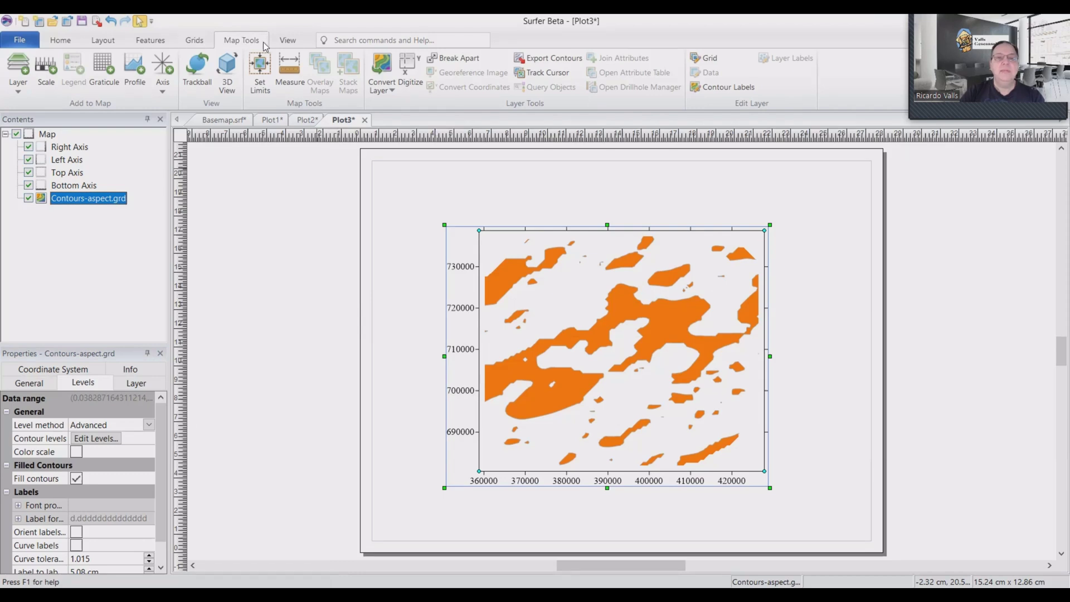
pyautogui.click(408, 65)
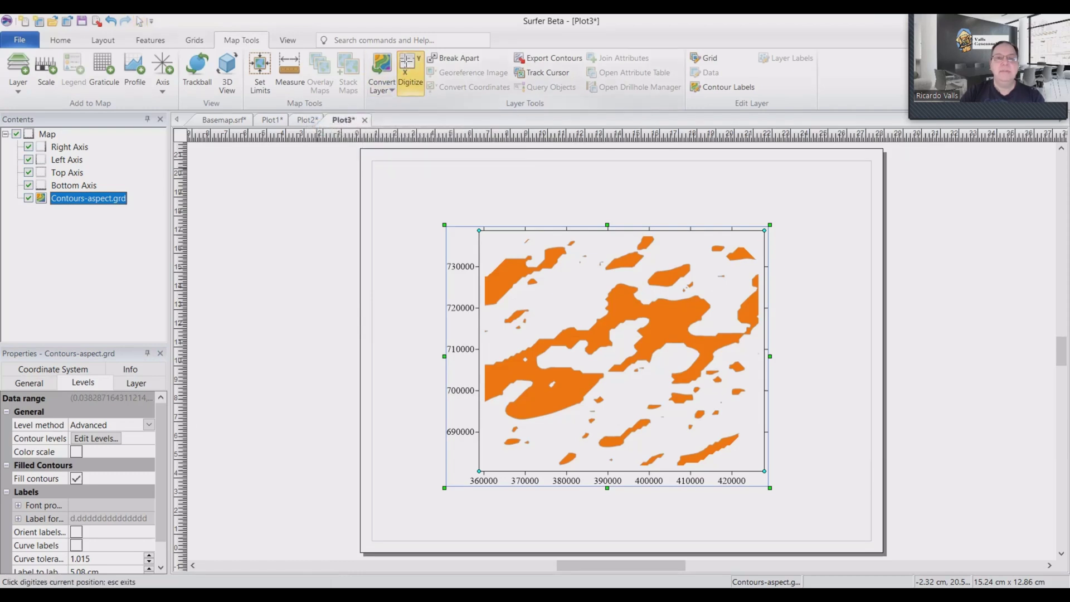
pyautogui.click(610, 290)
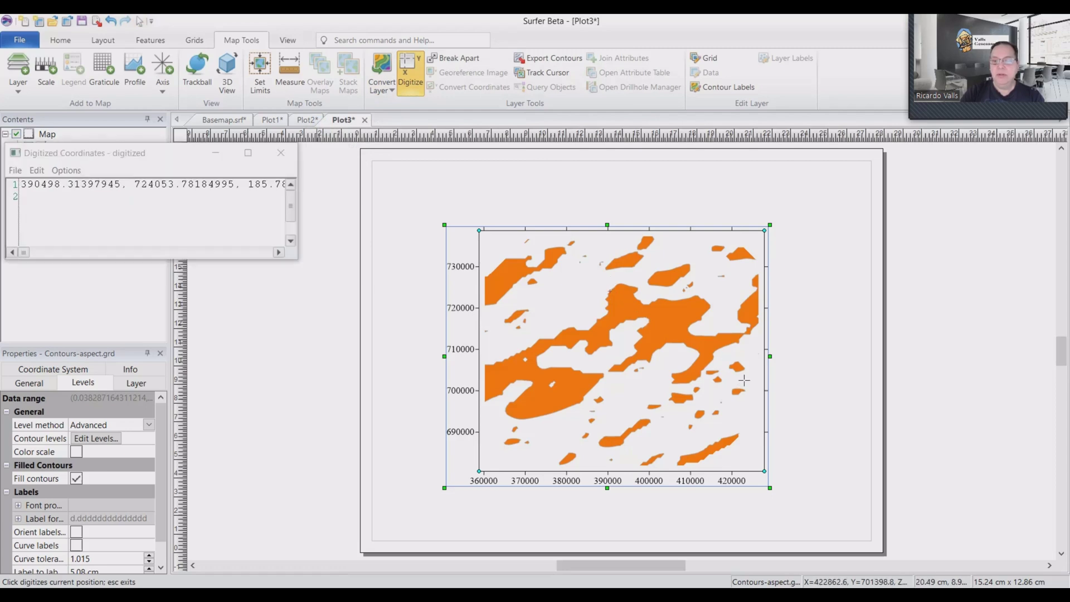
pyautogui.click(714, 349)
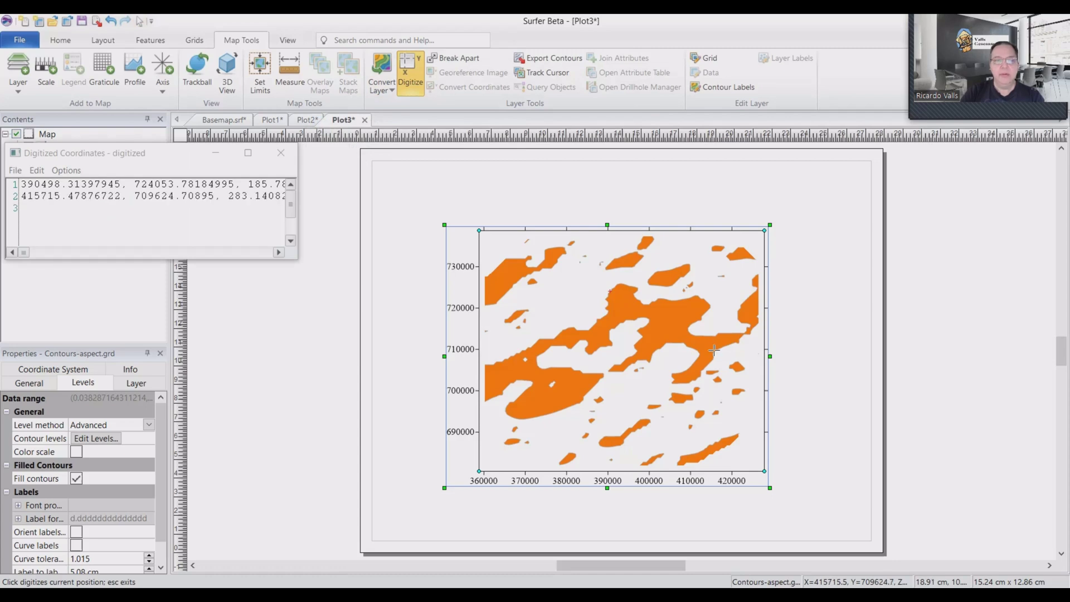
pyautogui.click(34, 209)
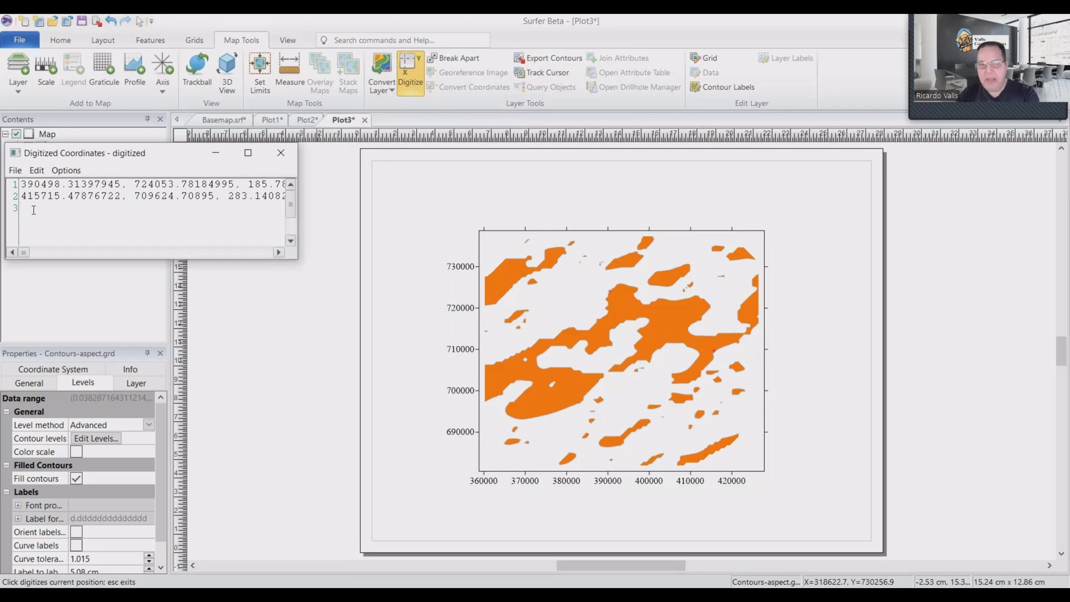
pyautogui.press('Return')
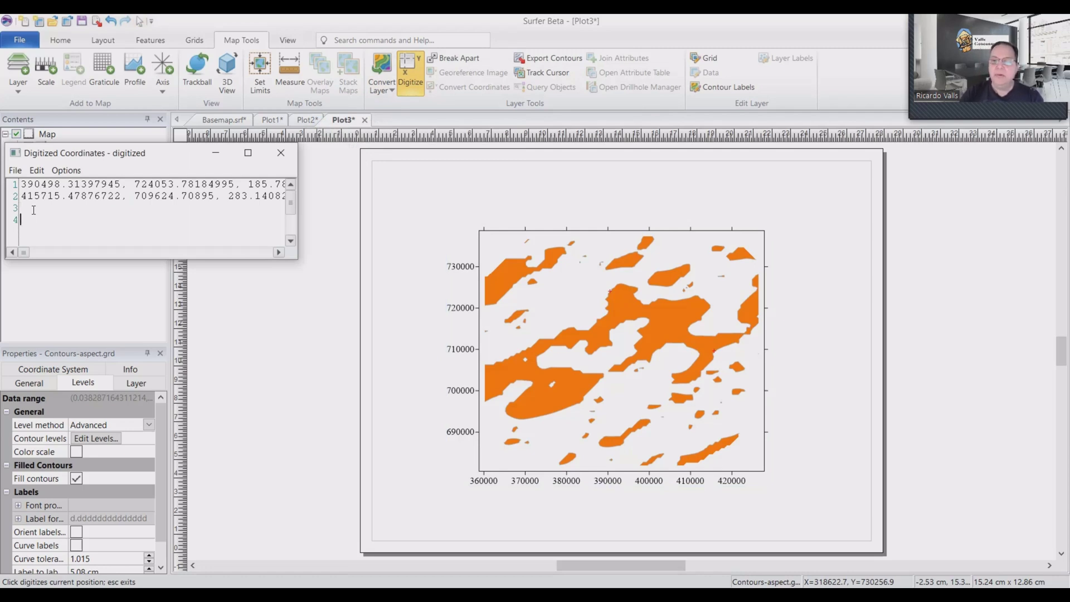
# Step: Record a second point pair near 405700, 701700 and 426500, 717300, then a blank line
pyautogui.click(672, 383)
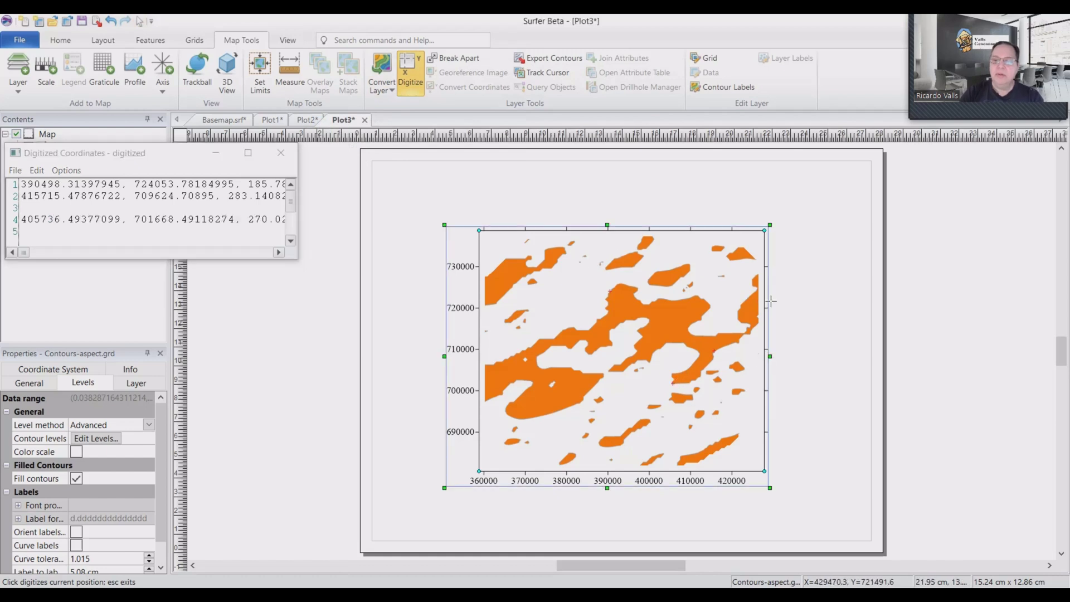
pyautogui.click(759, 320)
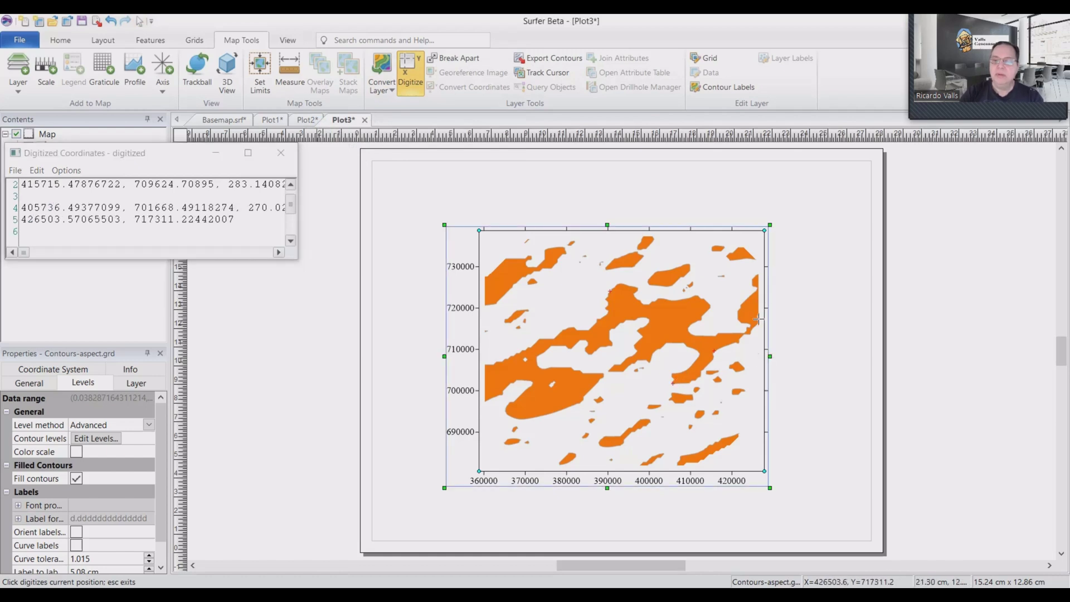
pyautogui.click(238, 215)
pyautogui.press('Return')
pyautogui.press('Return')
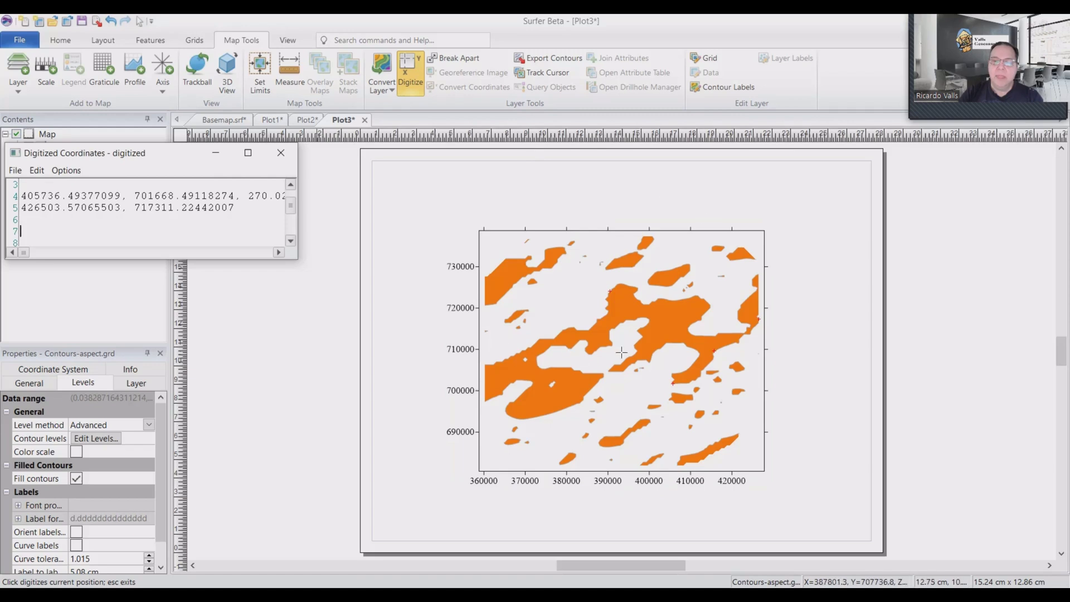
# Step: Record three more point pairs along the orange bands and move back up the list
pyautogui.click(523, 416)
pyautogui.click(708, 306)
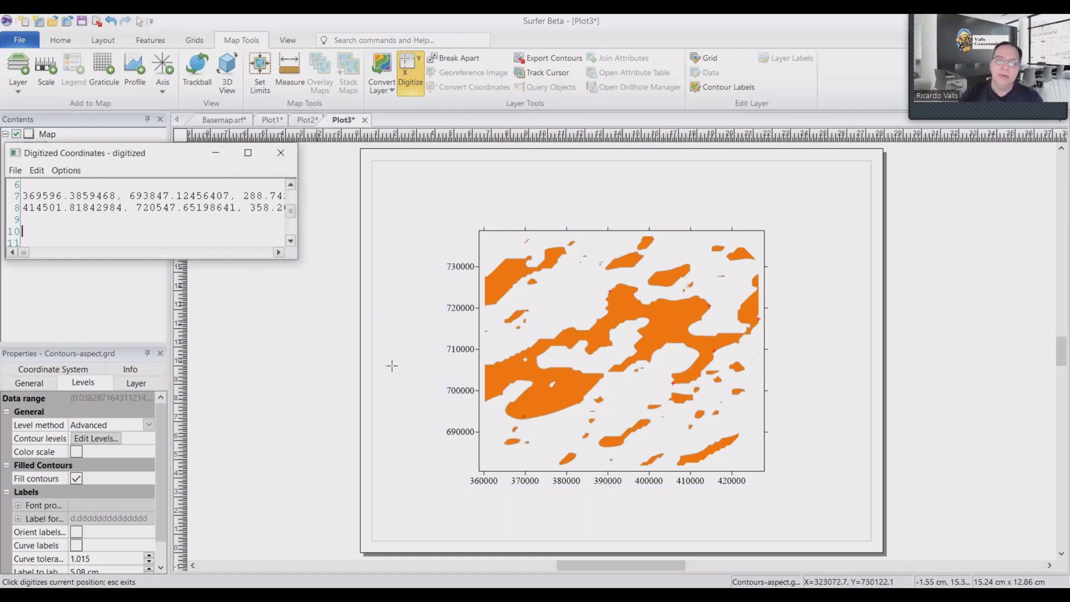
pyautogui.click(486, 383)
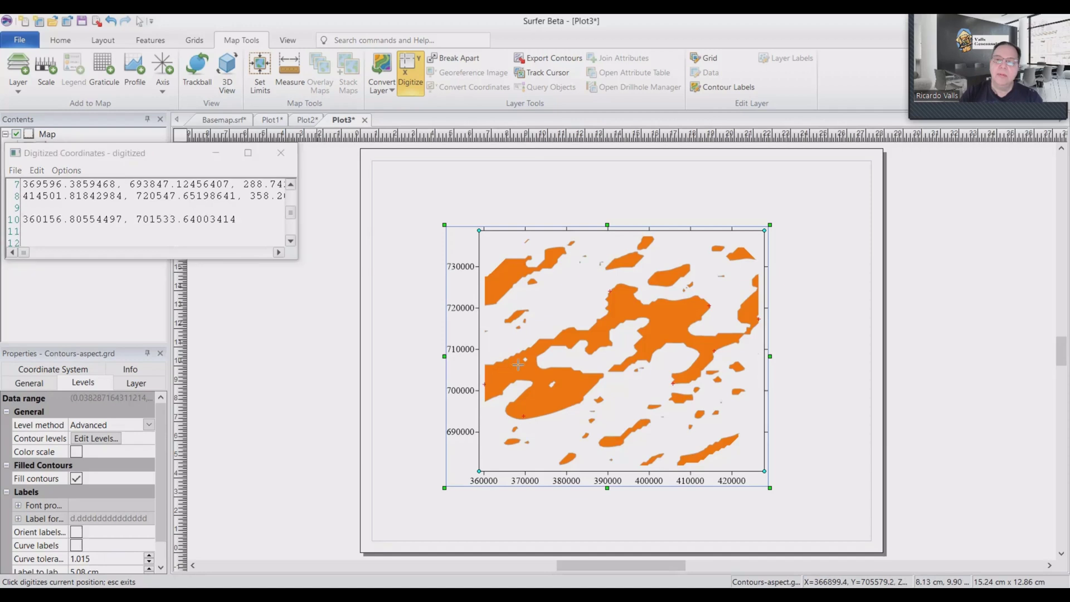
pyautogui.click(576, 330)
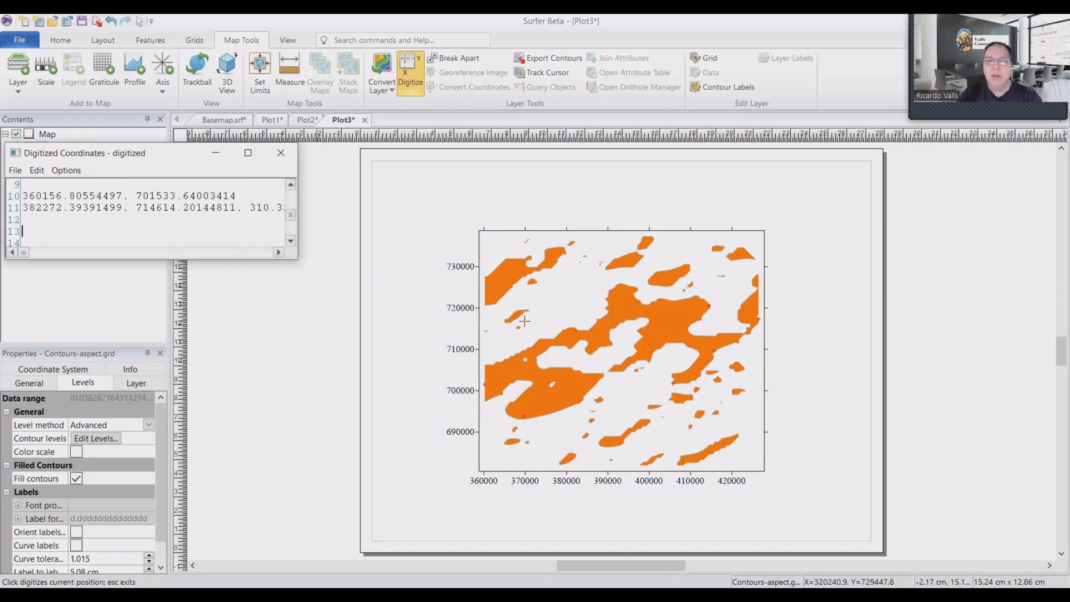
pyautogui.click(557, 336)
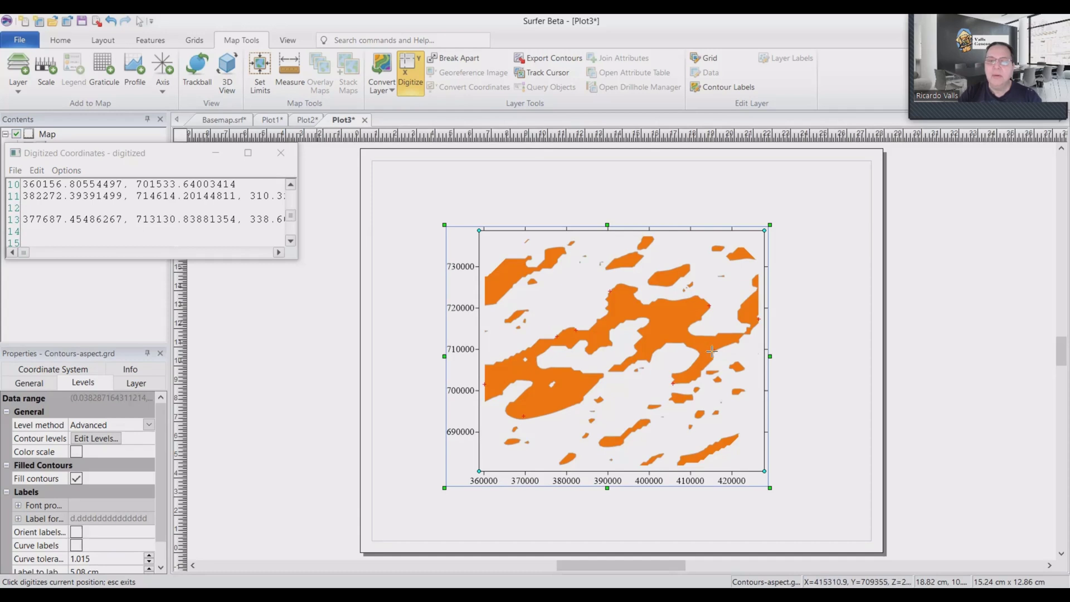
pyautogui.click(711, 350)
pyautogui.click(151, 242)
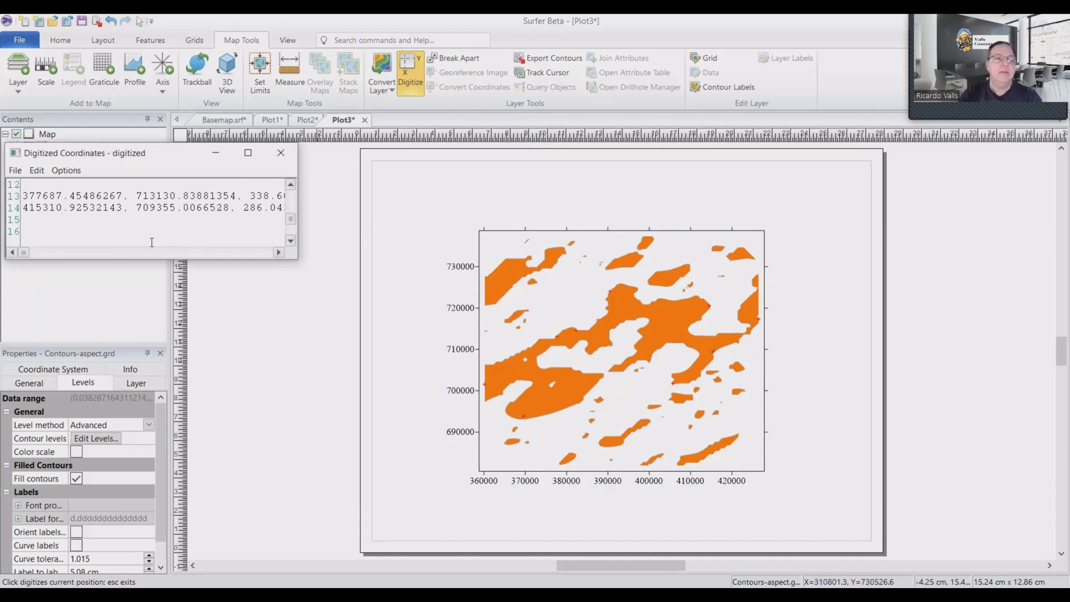
pyautogui.press('Up')
pyautogui.press('Up')
pyautogui.press('Up')
pyautogui.press('Up')
pyautogui.press('Up')
pyautogui.press('Up')
pyautogui.press('Up')
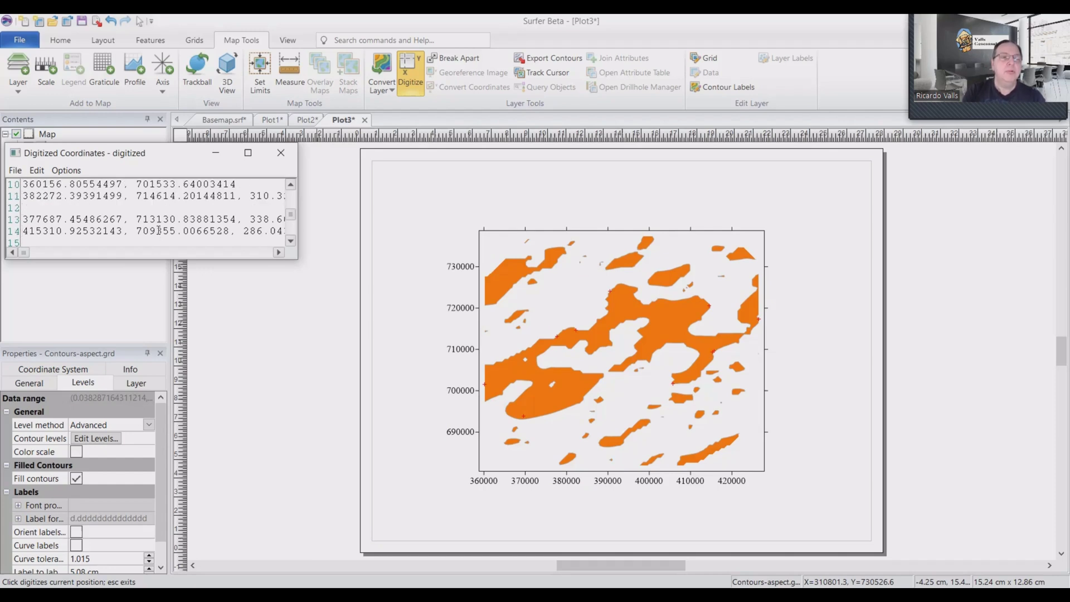
# Step: Add a blank line at the top, save the coordinates as Faults.bln and close the window
pyautogui.press('Up')
pyautogui.press('Up')
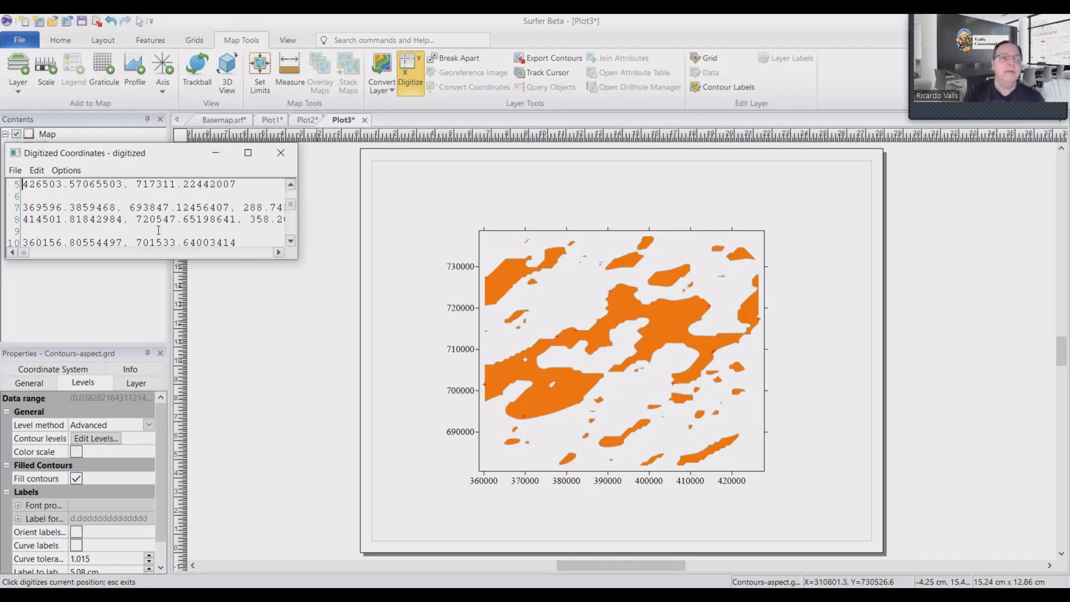
pyautogui.press('Up')
pyautogui.press('Up')
pyautogui.press('Up')
pyautogui.press('Up')
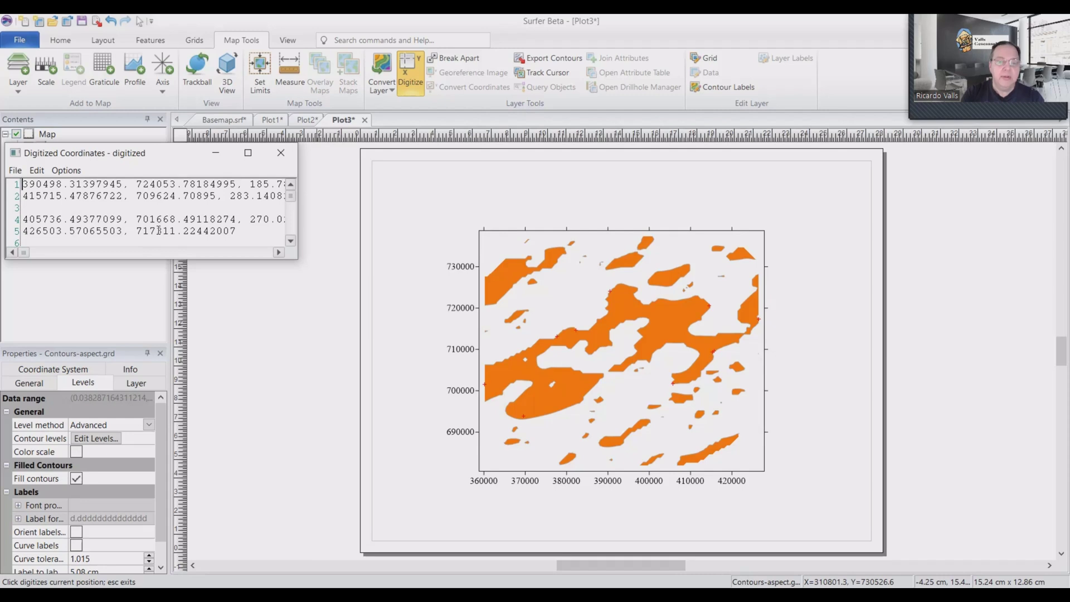
pyautogui.press('Return')
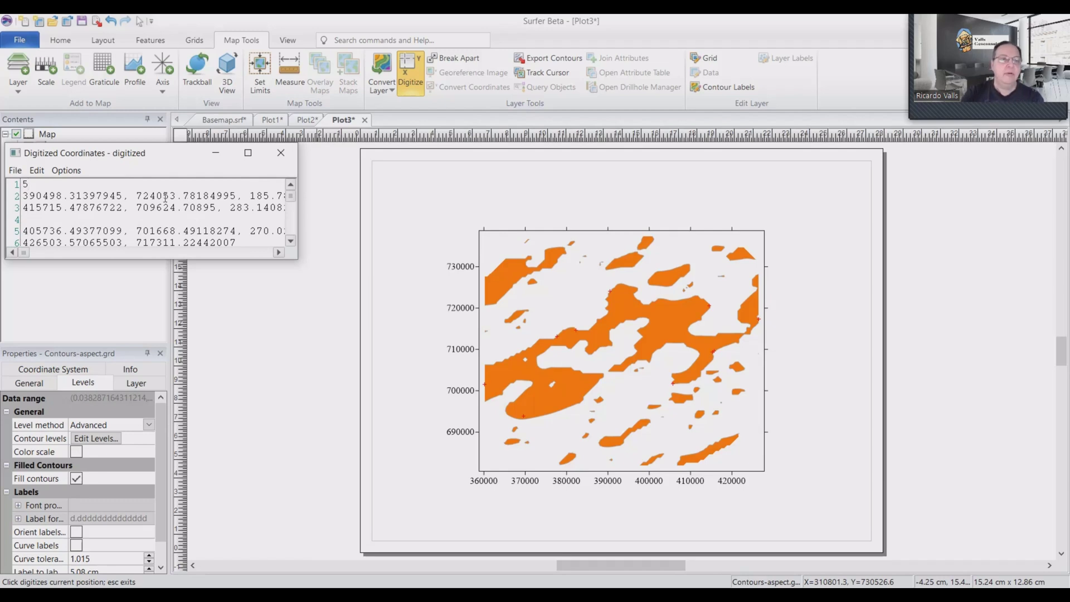
pyautogui.click(15, 171)
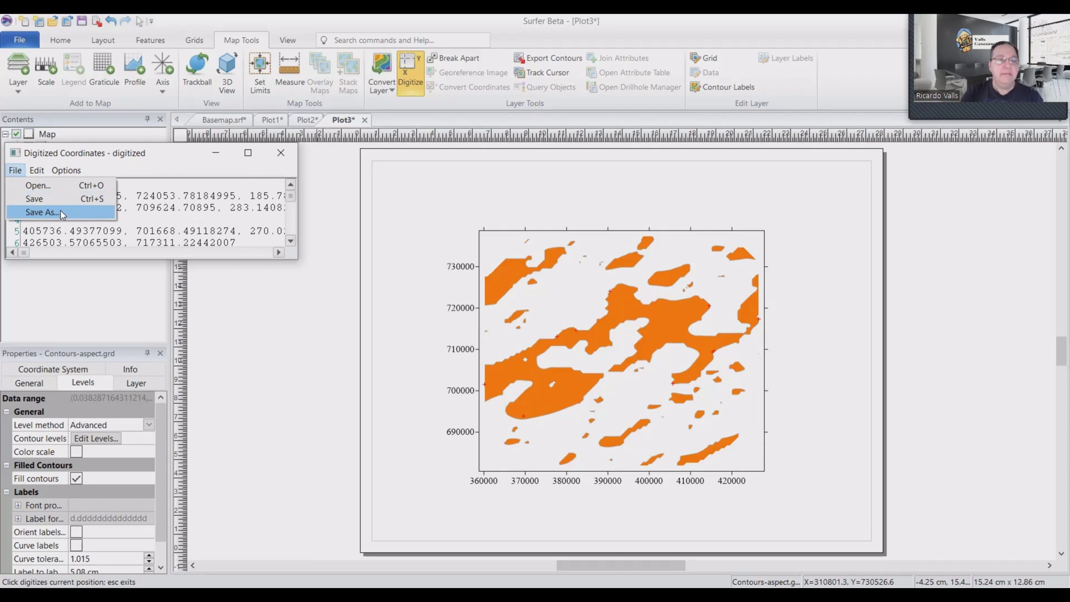
pyautogui.click(62, 213)
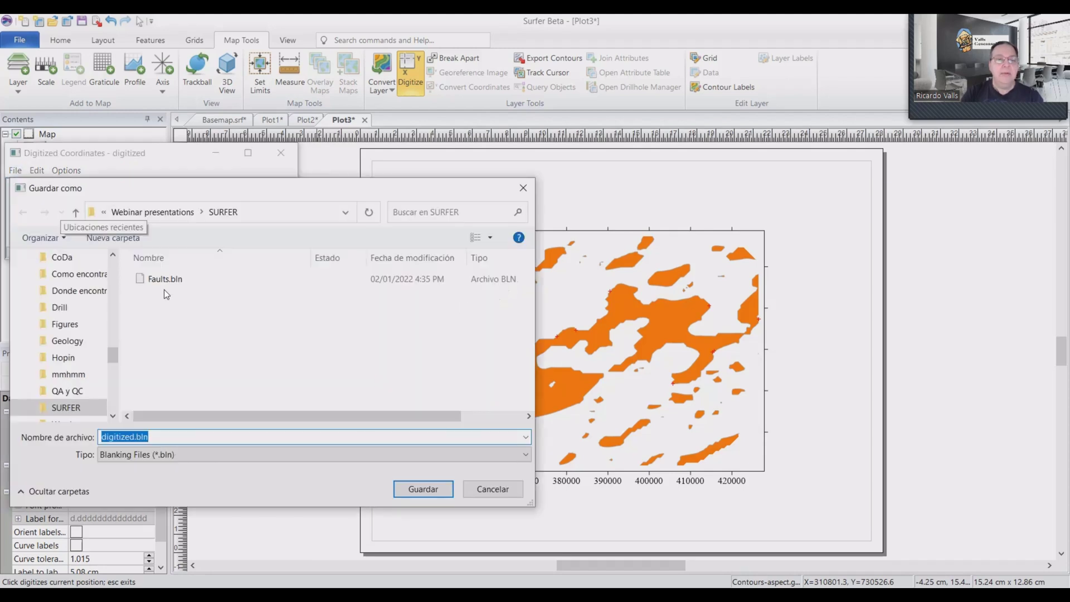
pyautogui.click(177, 282)
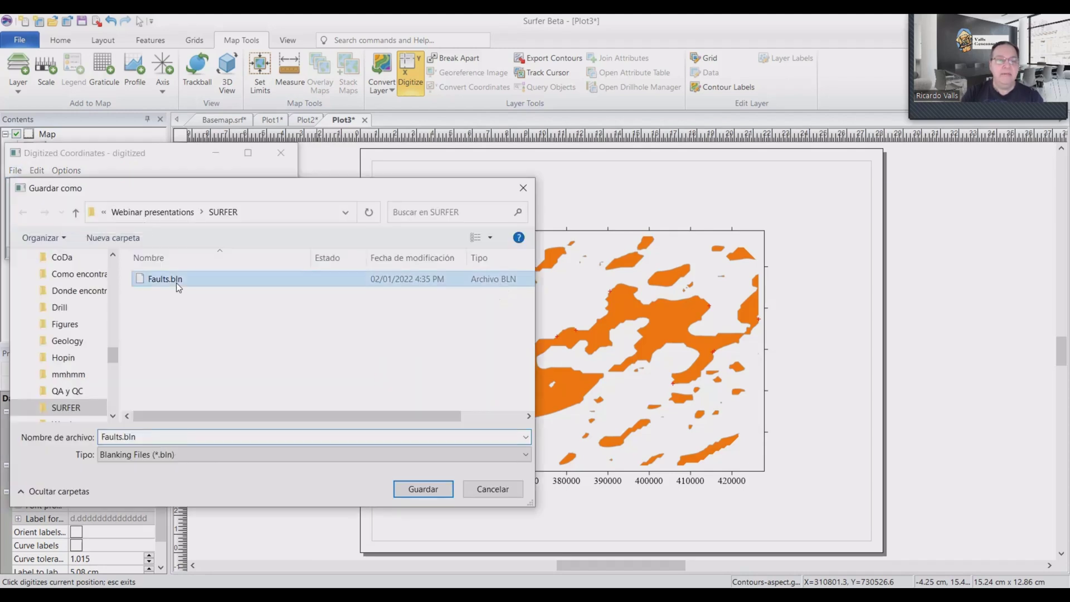
pyautogui.click(423, 489)
pyautogui.click(281, 152)
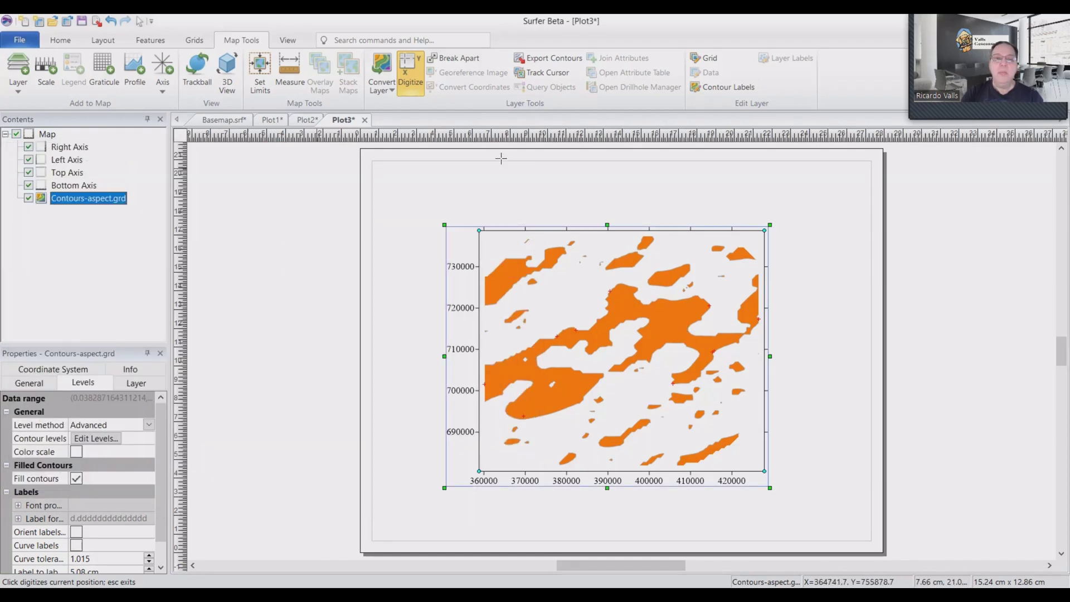
# Step: Show the Plot2 Elevation variogram's Logarithmic model: partial sill 8.691, range 0.002761
pyautogui.click(275, 121)
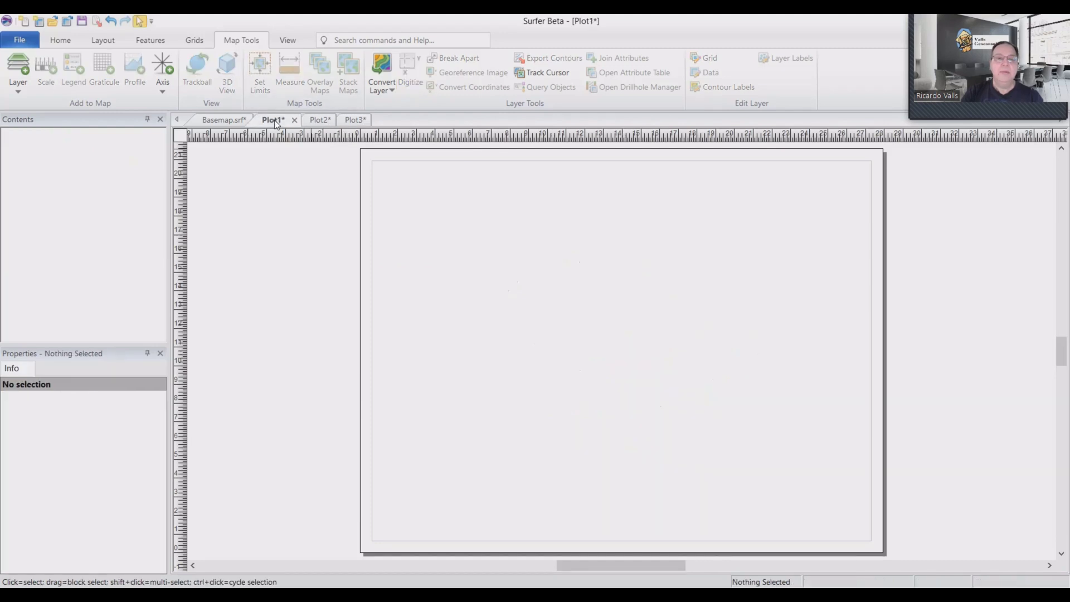
pyautogui.click(314, 122)
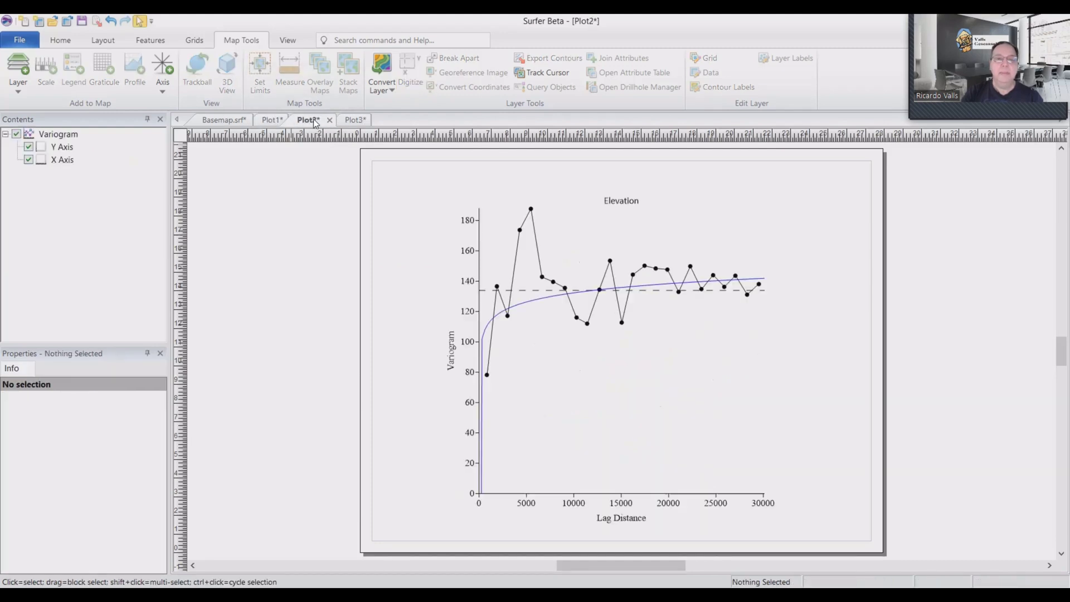
pyautogui.click(637, 301)
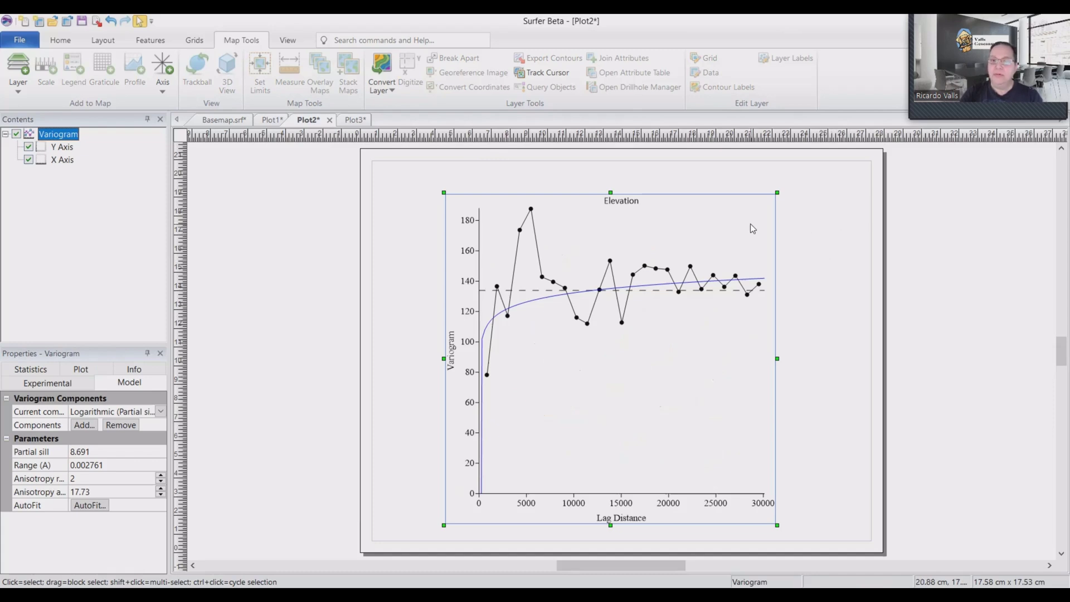
# Step: Start Inverse Distance to a Power gridding of the 150-point elevation data file
pyautogui.click(199, 42)
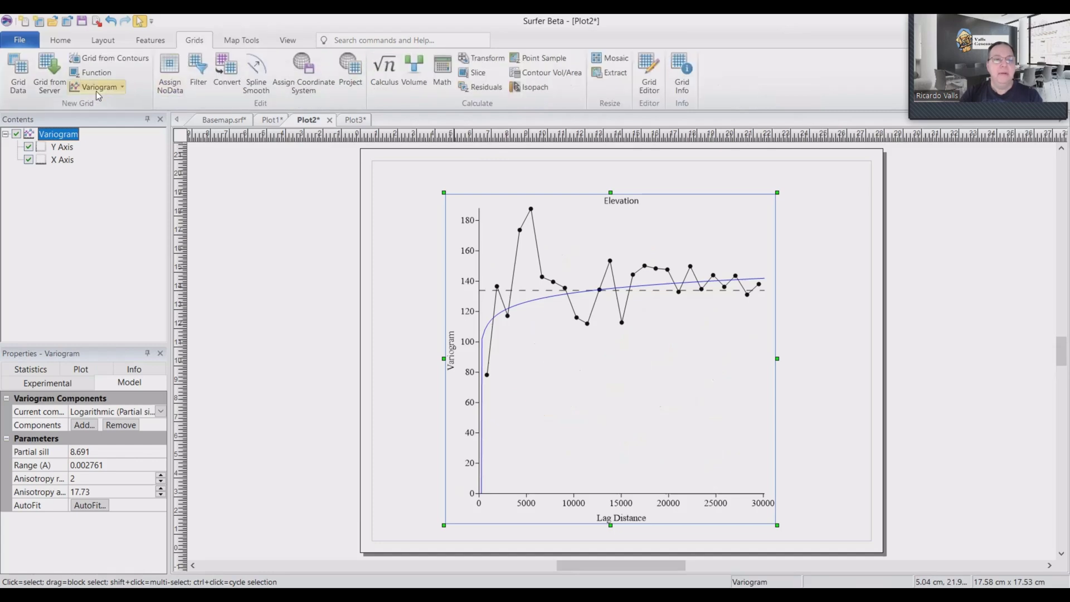
pyautogui.click(19, 78)
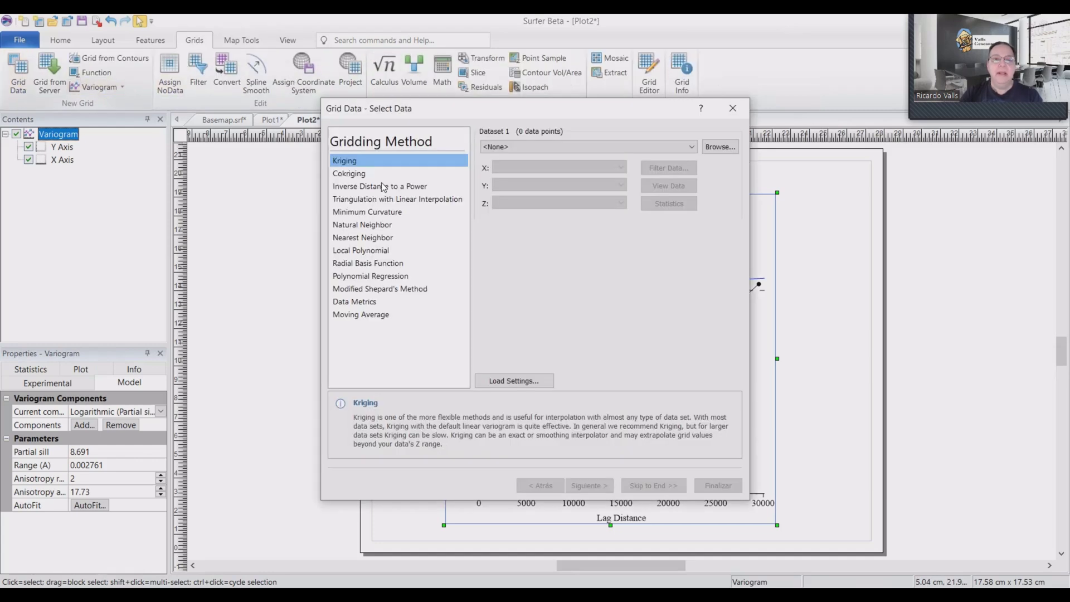
pyautogui.click(372, 188)
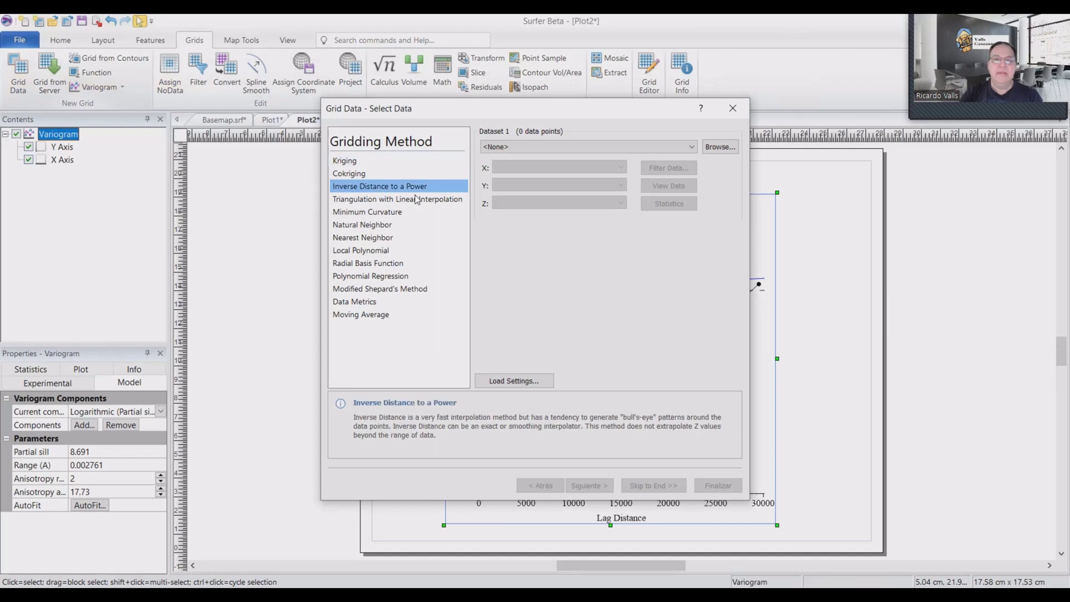
pyautogui.click(693, 146)
pyautogui.click(626, 168)
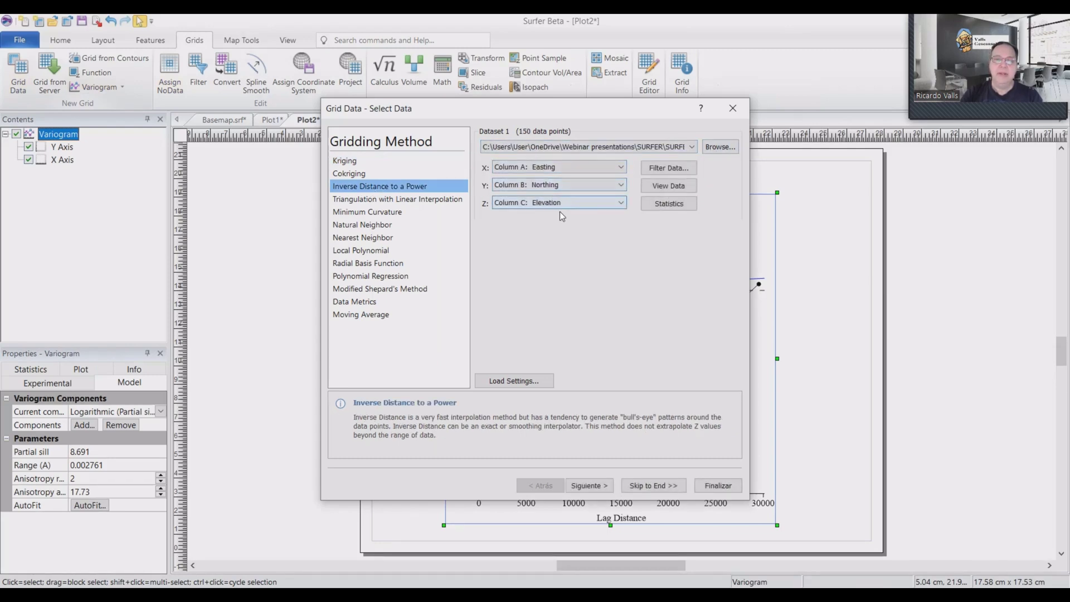
pyautogui.click(595, 489)
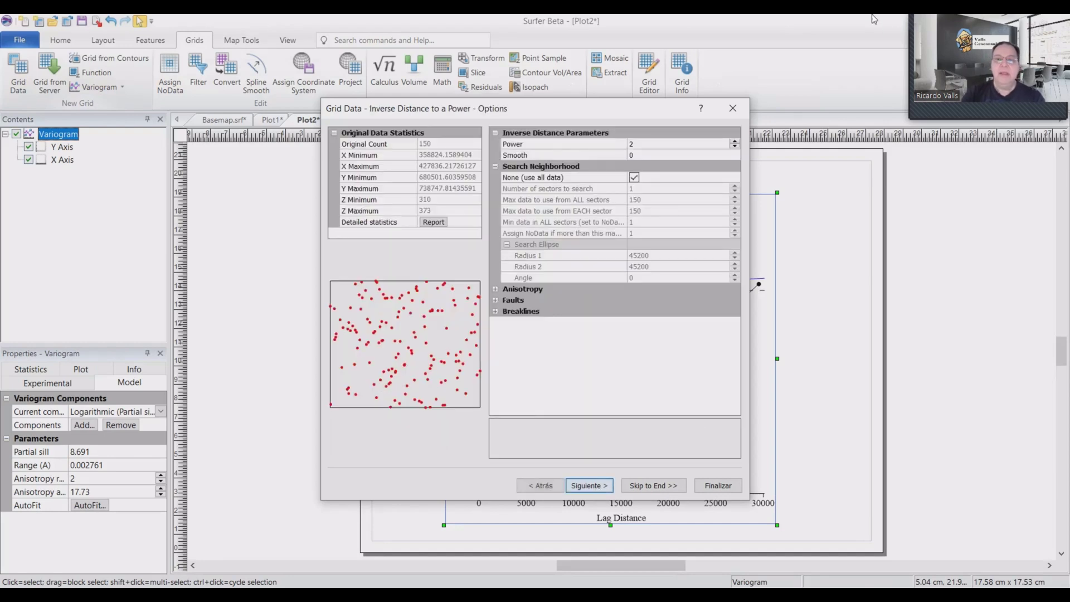
# Step: Set the gridding anisotropy ratio to 2 and angle to 17.73
pyautogui.click(496, 289)
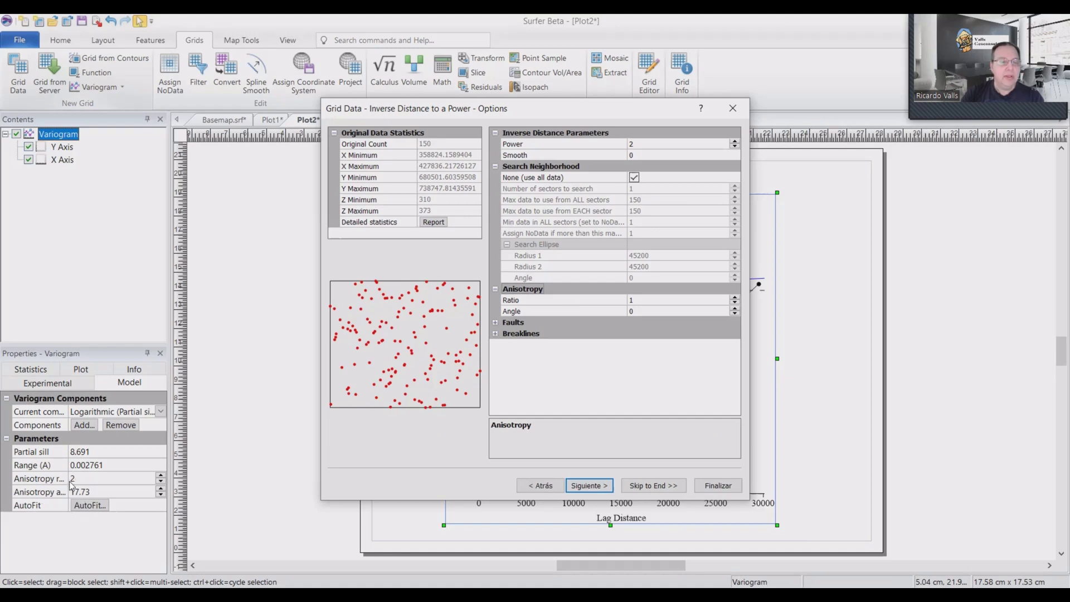
pyautogui.click(627, 305)
pyautogui.write('2')
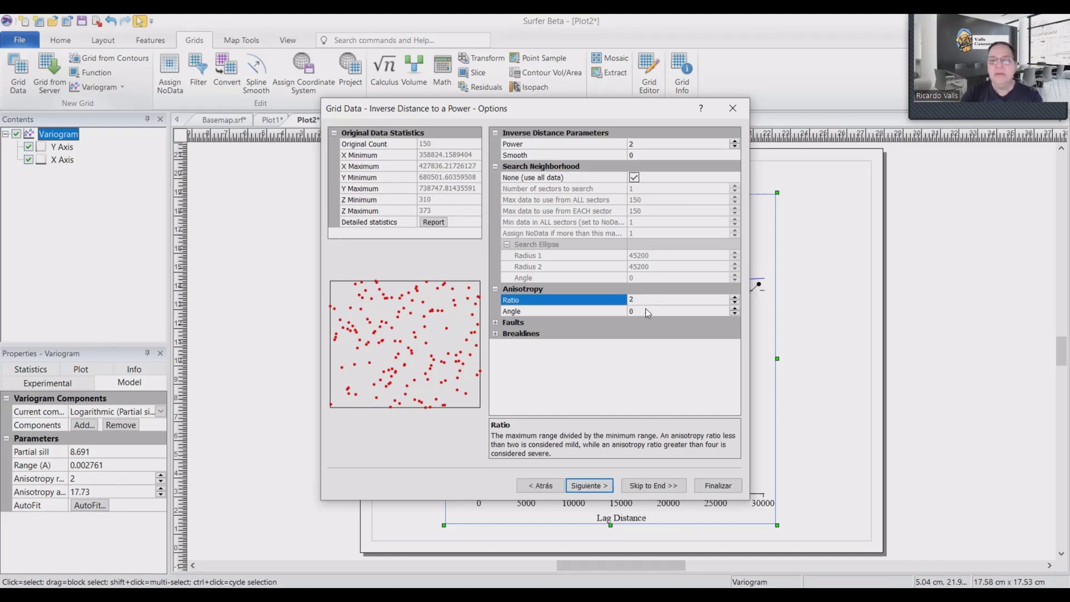
pyautogui.click(610, 311)
pyautogui.write('17.73')
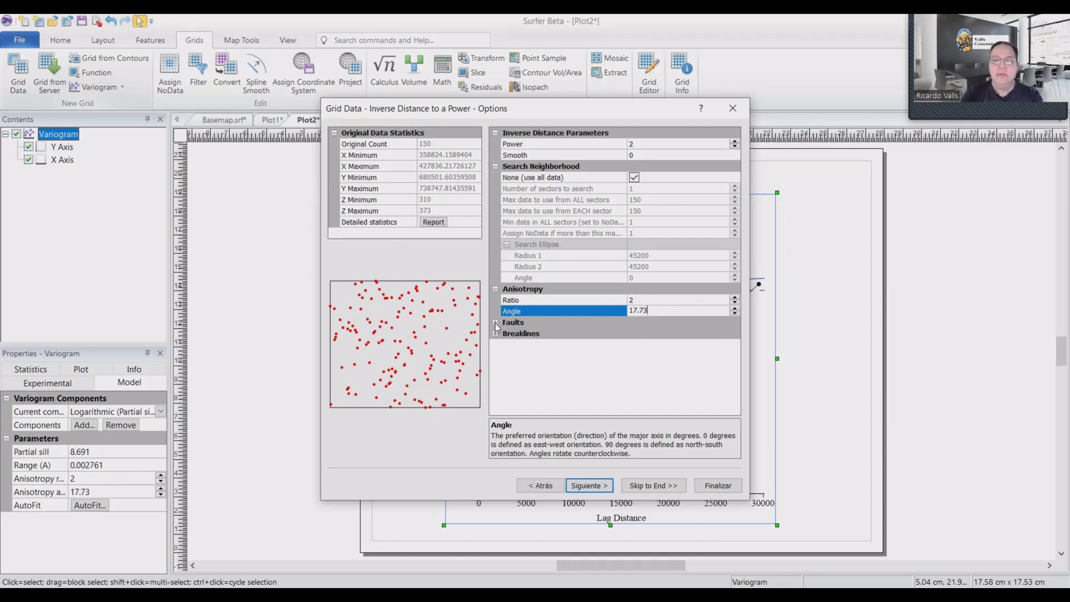
# Step: Load Faults.bln as the fault traces file for the grid
pyautogui.click(731, 333)
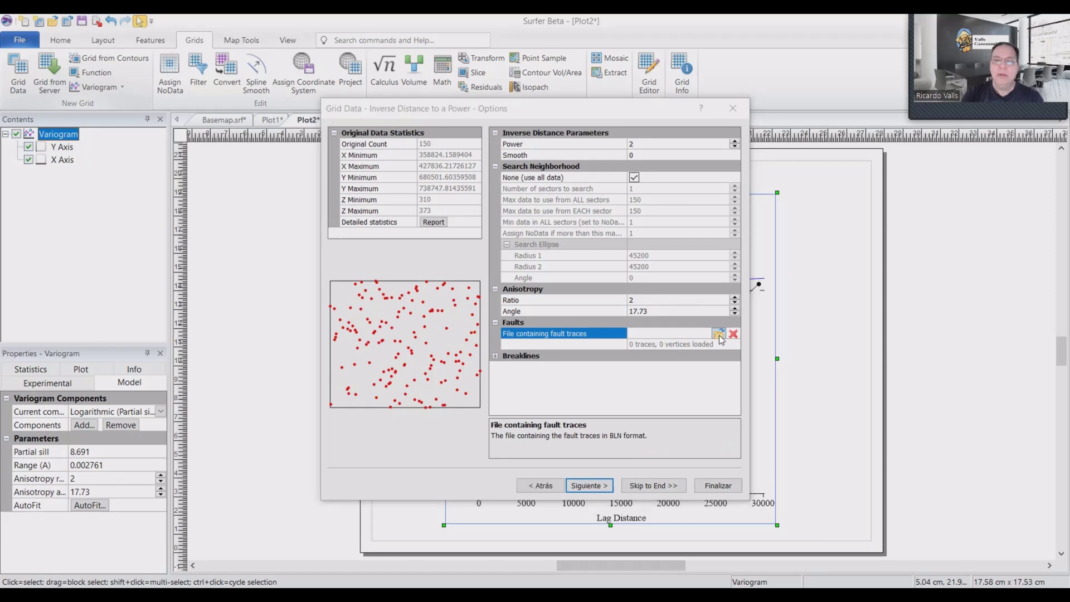
pyautogui.click(569, 226)
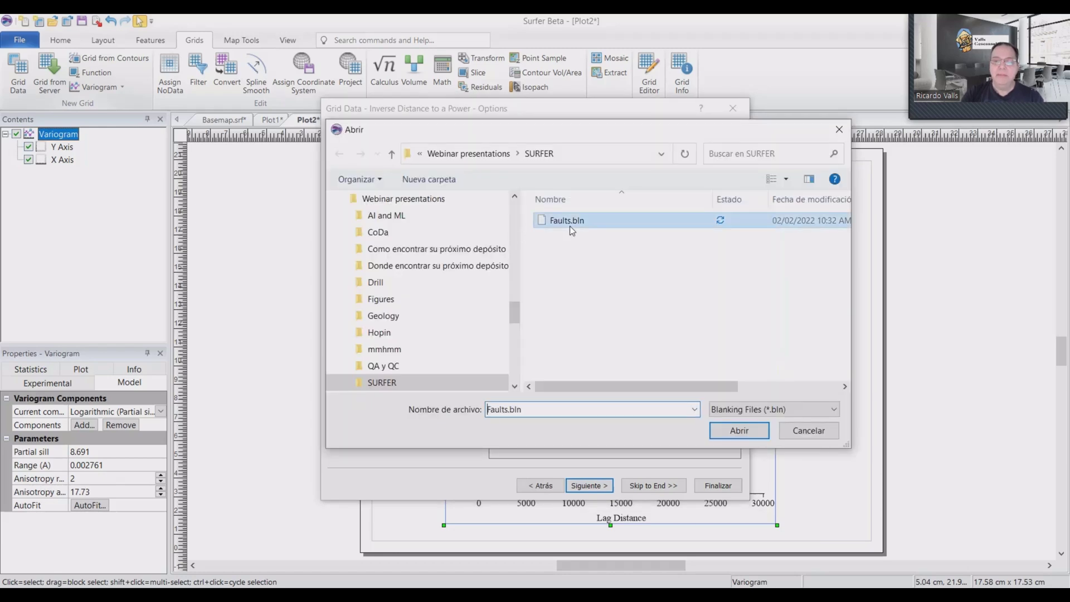
pyautogui.press('Return')
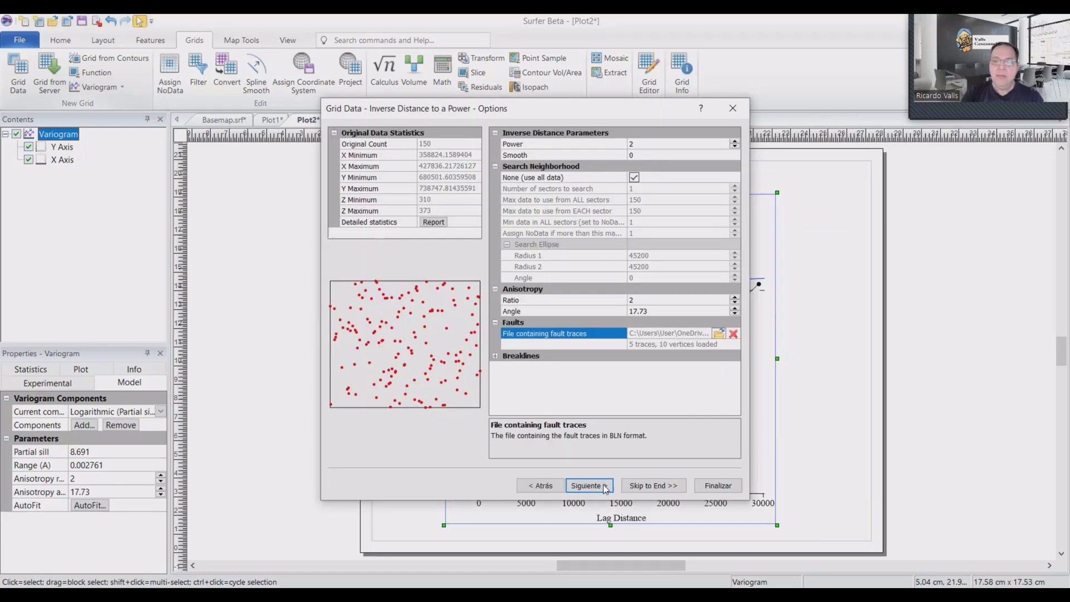
# Step: Save the output grid over Elevation ID with faults.grd and create it
pyautogui.click(670, 485)
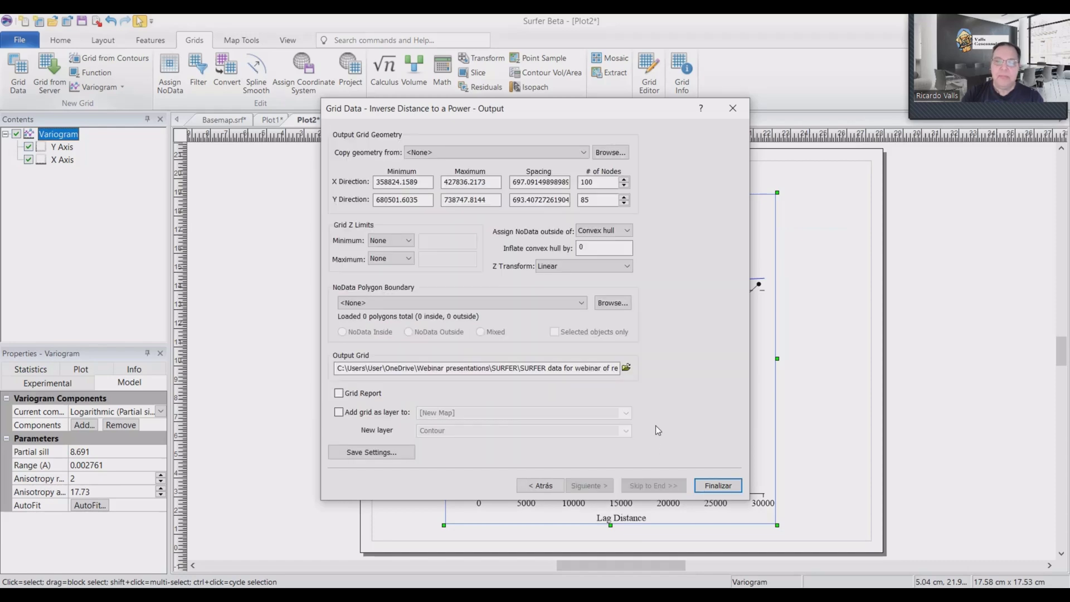
pyautogui.click(627, 367)
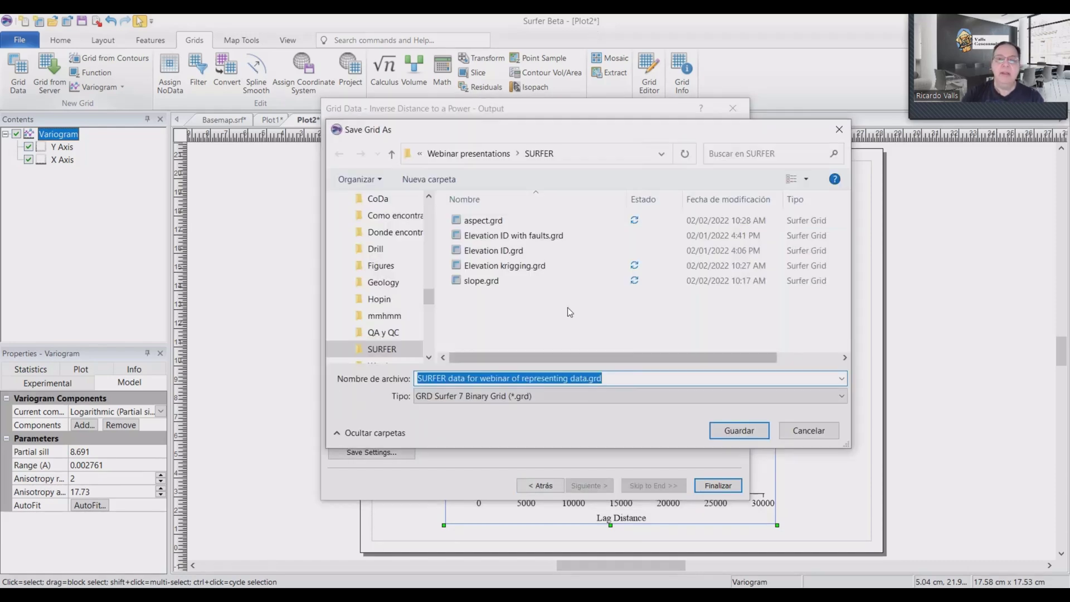
pyautogui.doubleClick(510, 238)
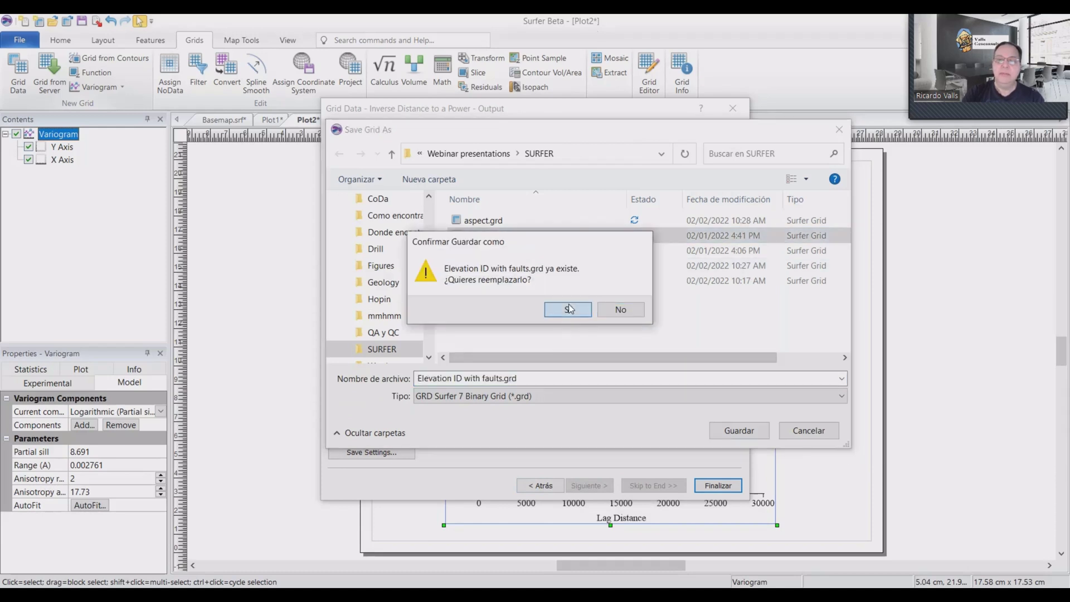
pyautogui.click(569, 308)
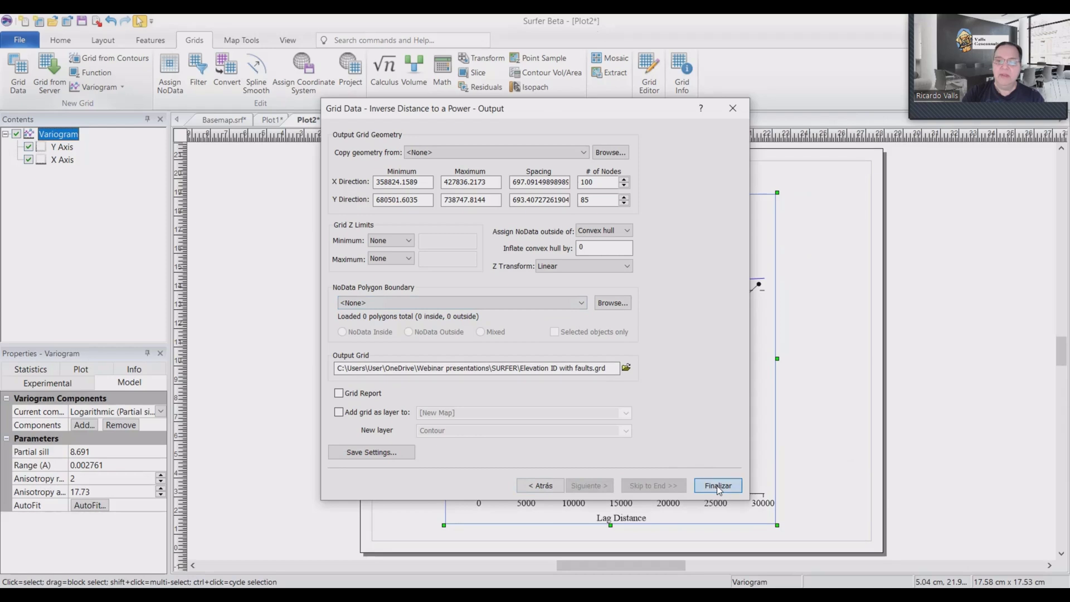
pyautogui.click(717, 486)
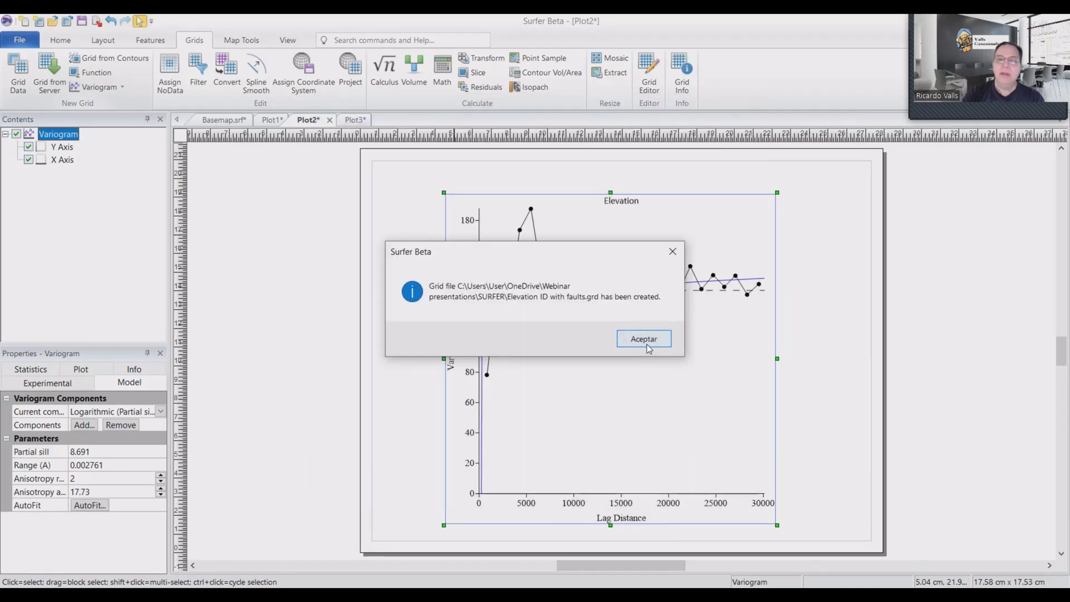
# Step: In a new plot, create a contour map from Elevation ID with faults.grd
pyautogui.click(645, 340)
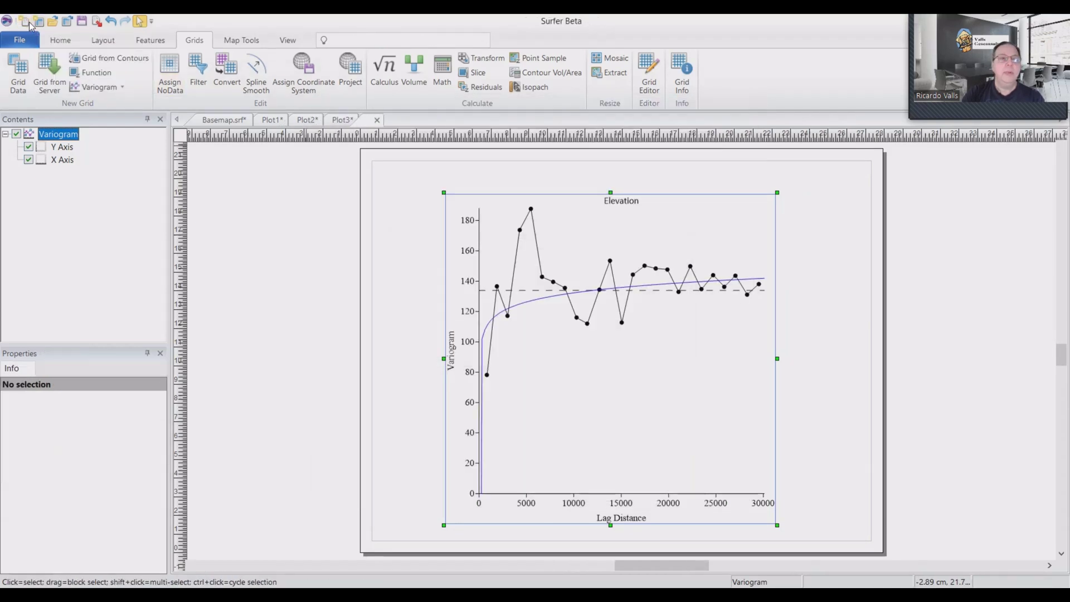
pyautogui.click(29, 22)
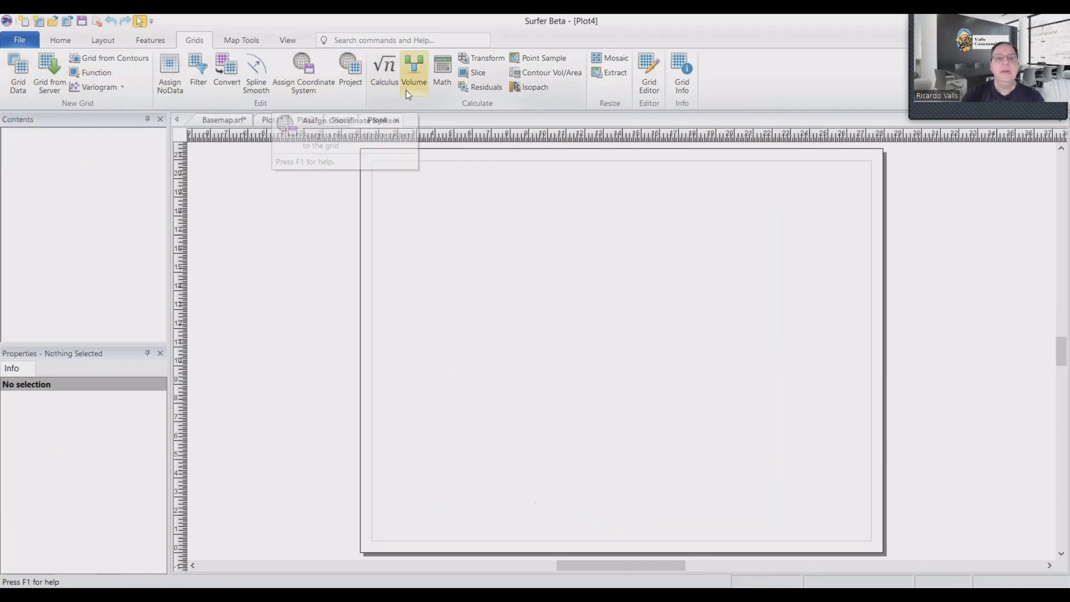
pyautogui.click(66, 39)
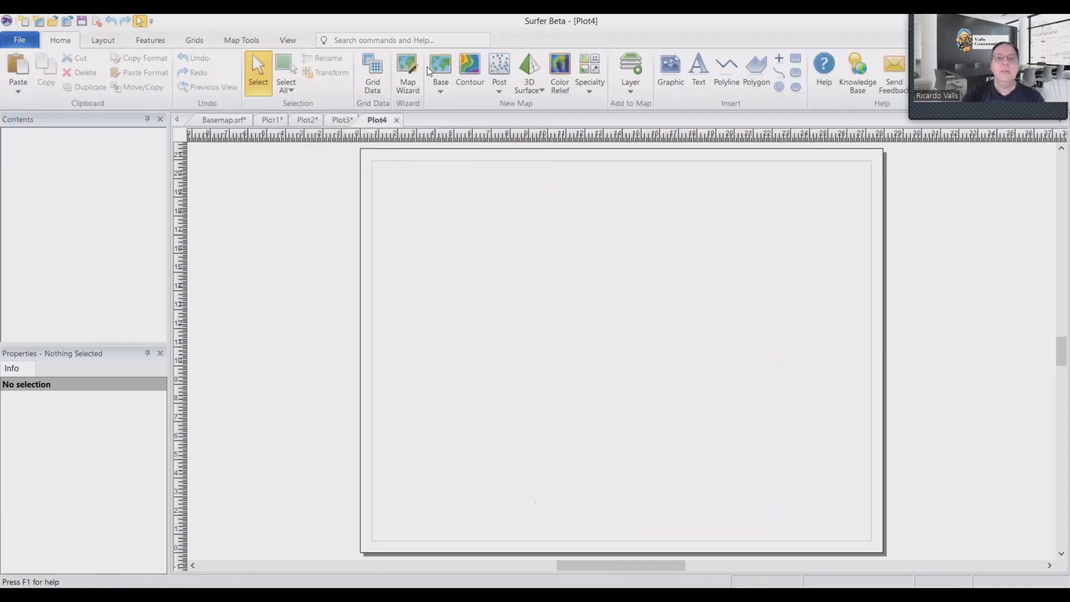
pyautogui.click(470, 66)
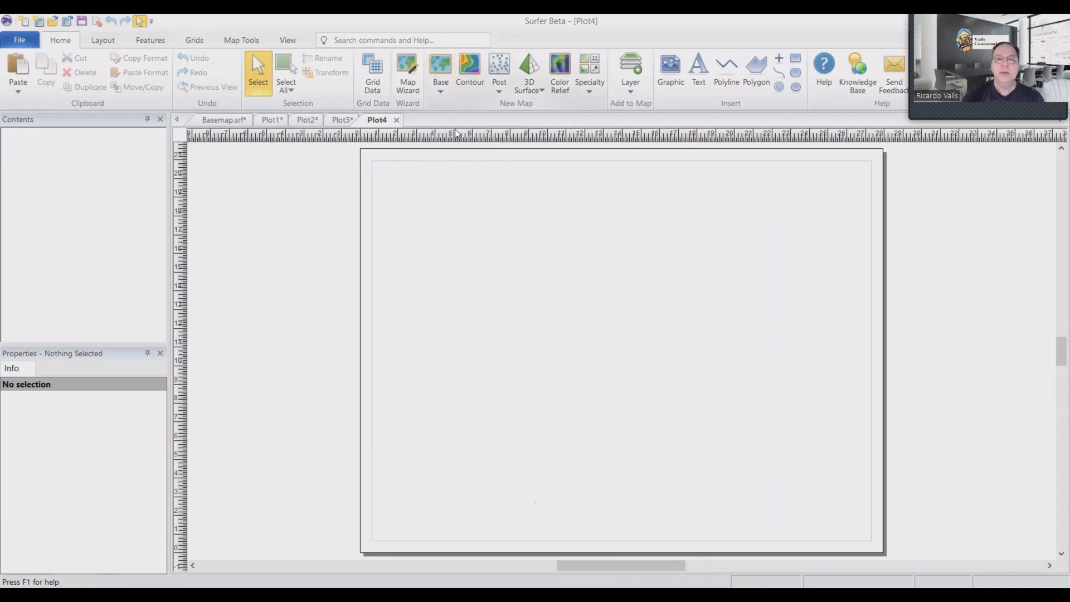
pyautogui.click(456, 178)
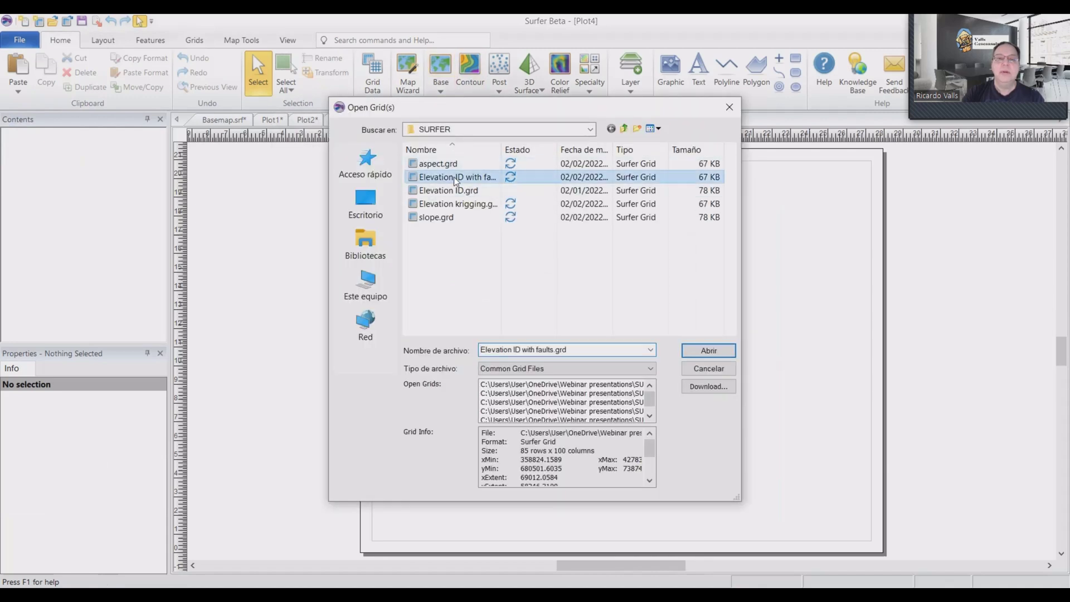
pyautogui.press('Return')
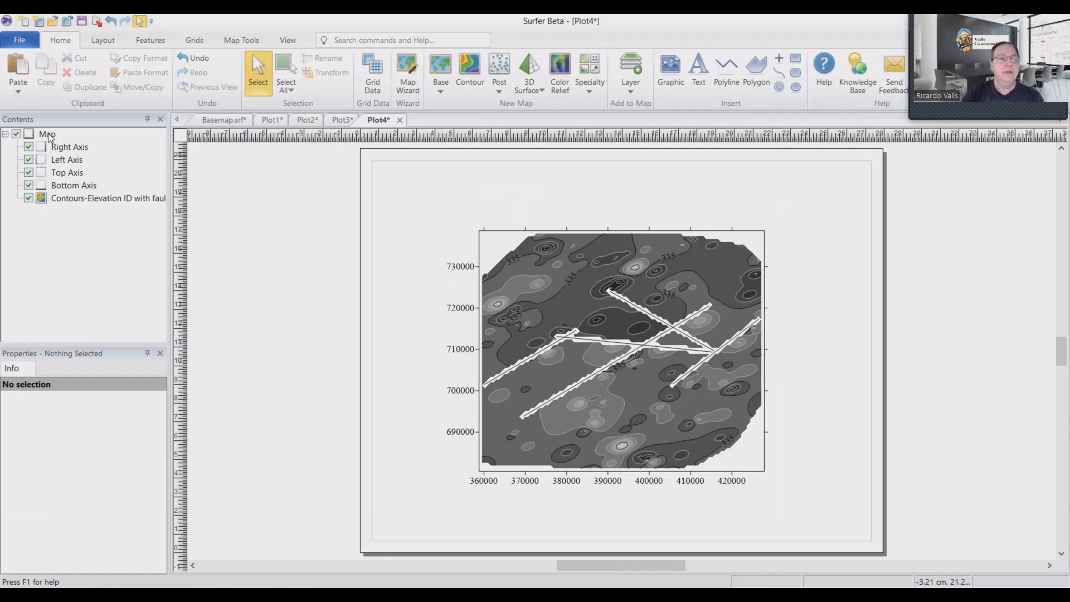
# Step: Copy the fault-honouring contour map and paste it into Basemap.srf
pyautogui.click(72, 198)
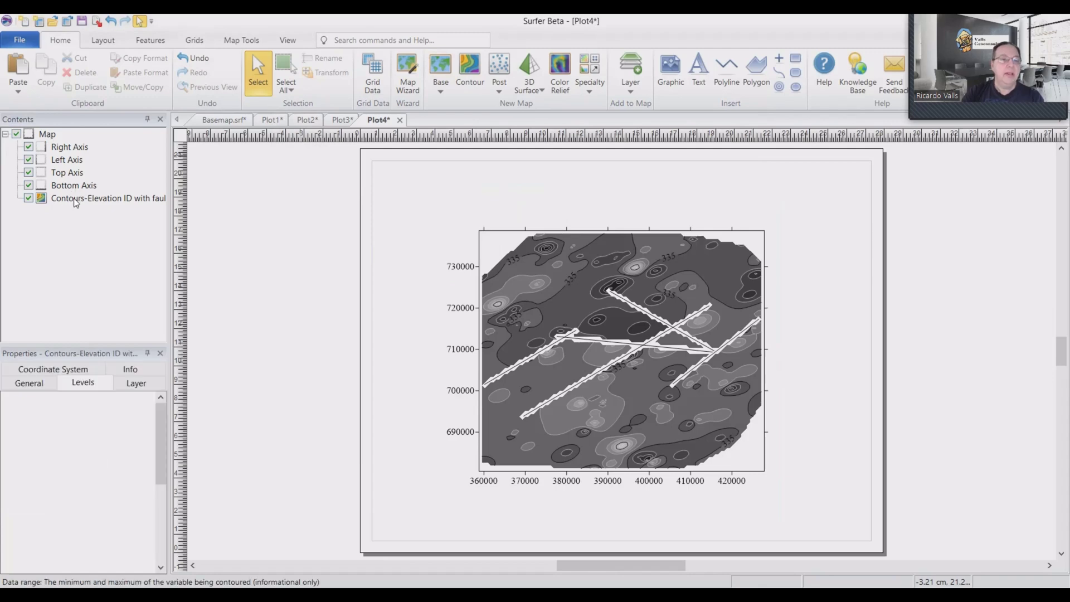
pyautogui.click(222, 121)
pyautogui.click(18, 67)
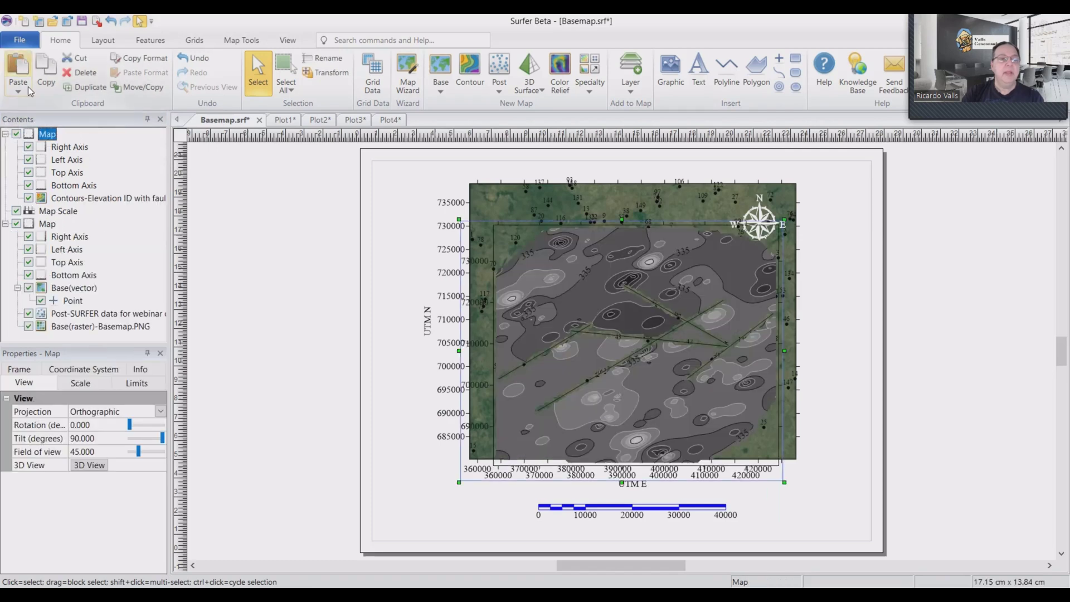
# Step: Move the pasted Contours layer into the basemap's map, above the satellite raster
pyautogui.click(78, 199)
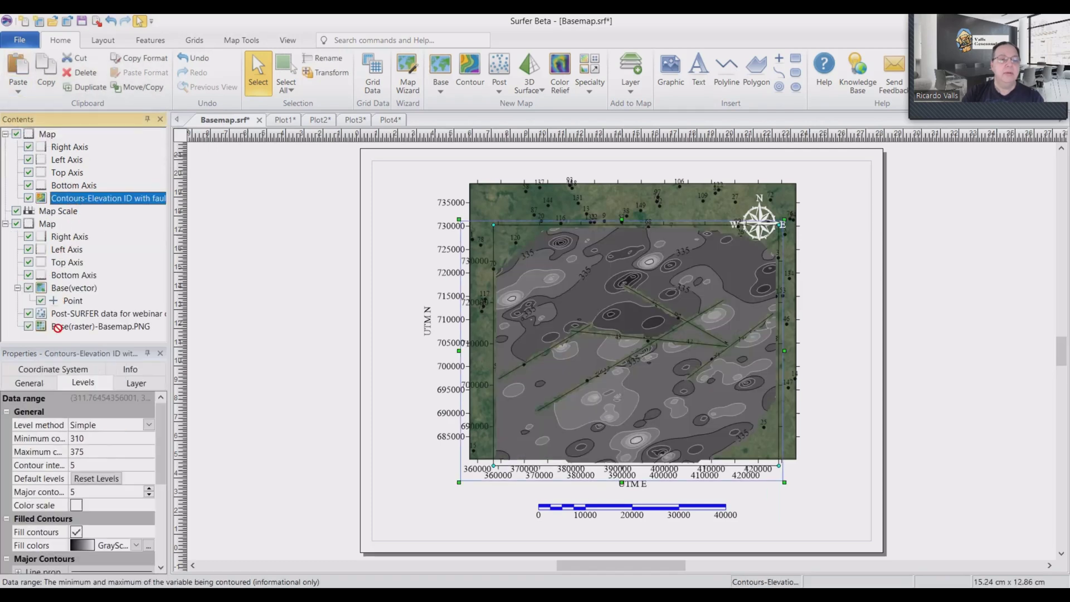
pyautogui.moveTo(55, 329); pyautogui.dragTo(62, 331)
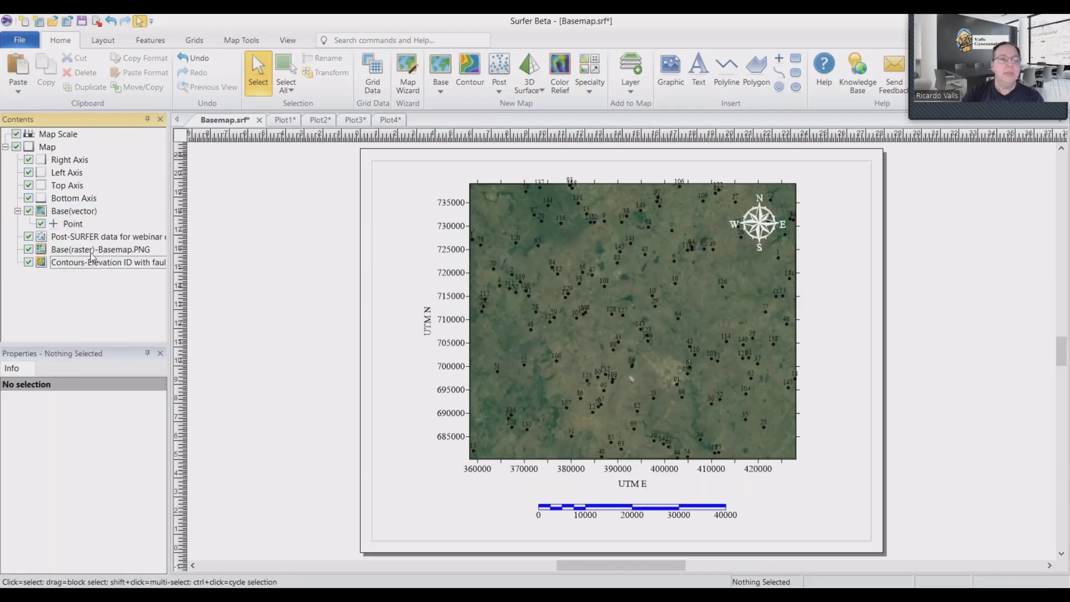
pyautogui.click(72, 265)
pyautogui.moveTo(66, 245); pyautogui.dragTo(71, 250)
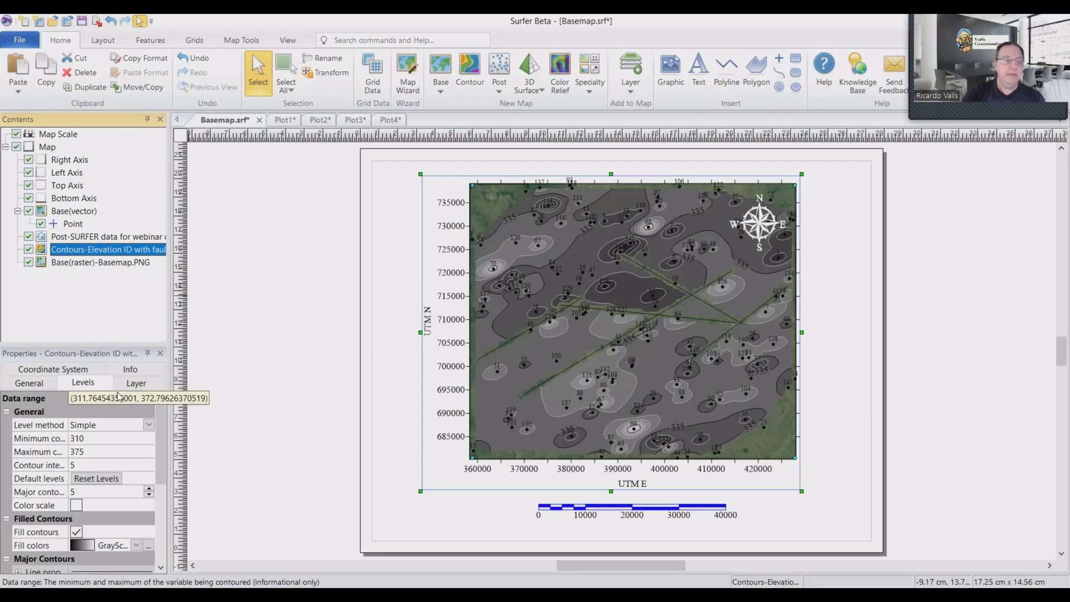
# Step: Apply the Rainbow colormap preset to the basemap's filled contour levels
pyautogui.click(83, 373)
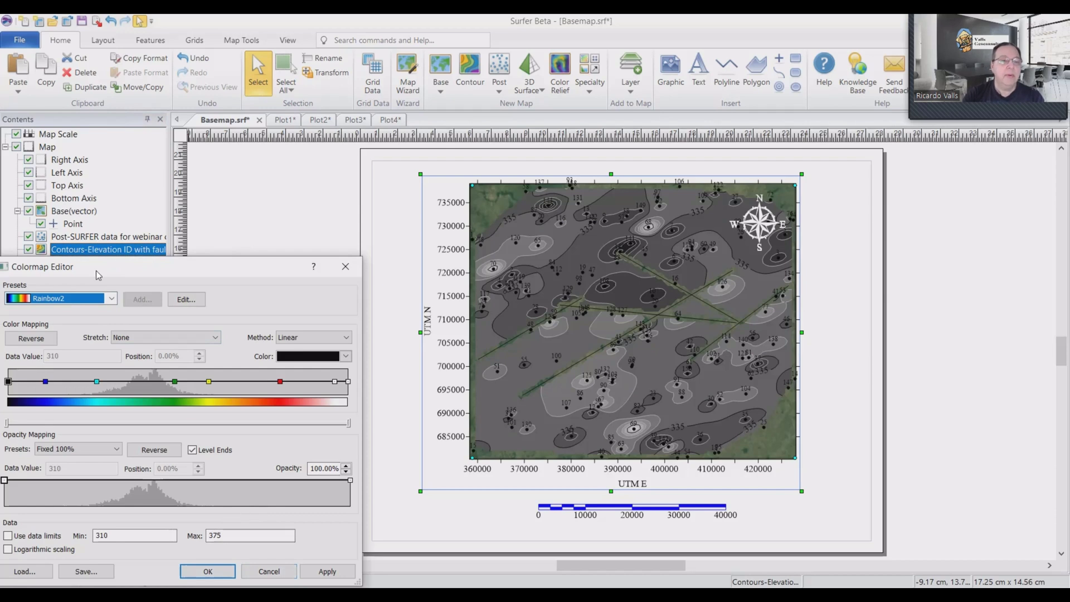
pyautogui.click(111, 299)
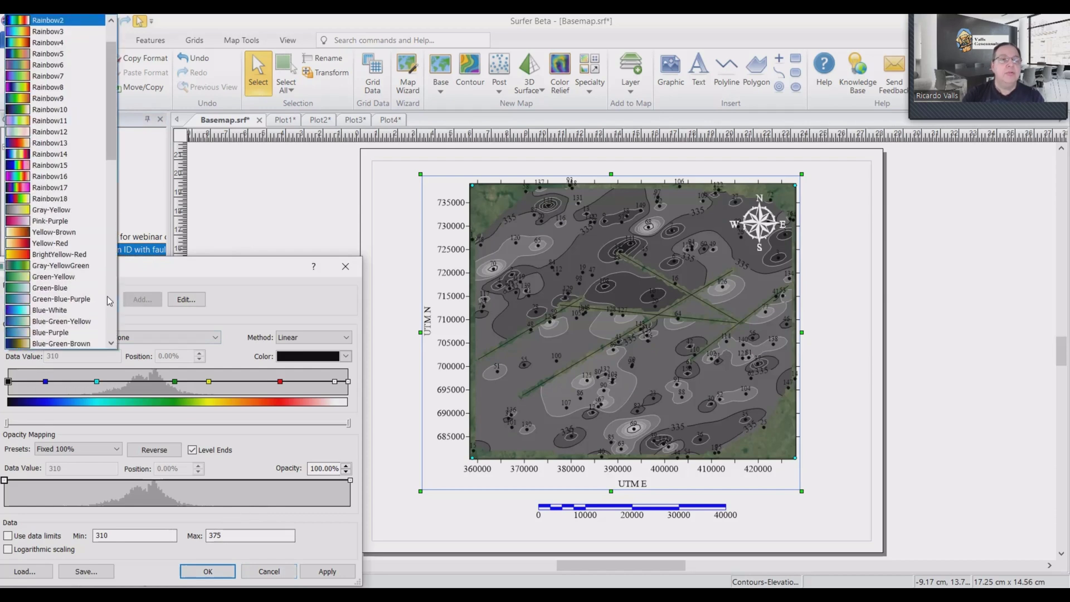
pyautogui.scroll(1, 76, 167)
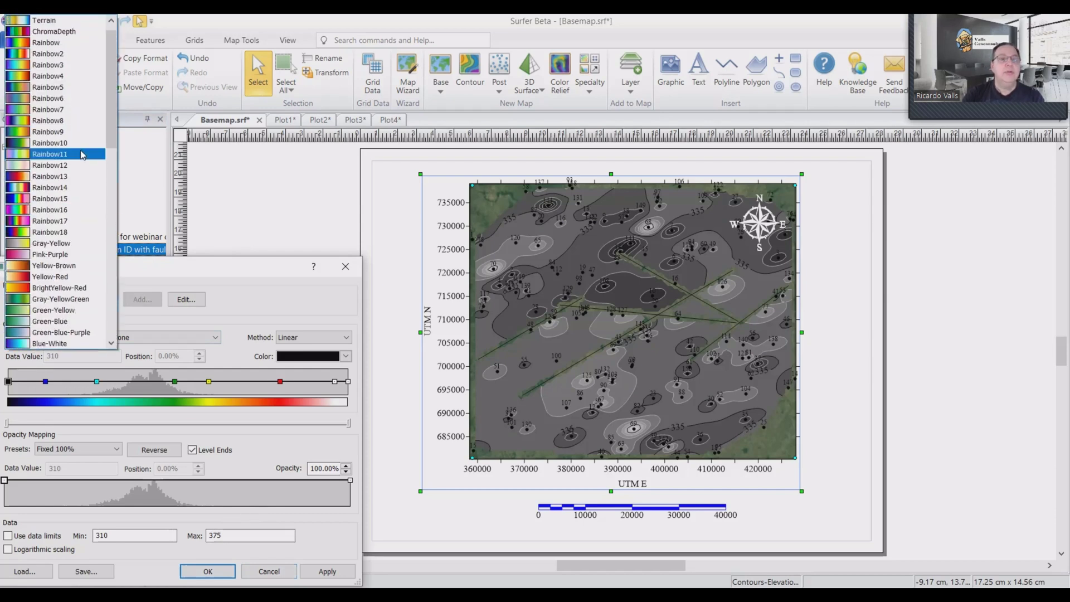
pyautogui.click(51, 43)
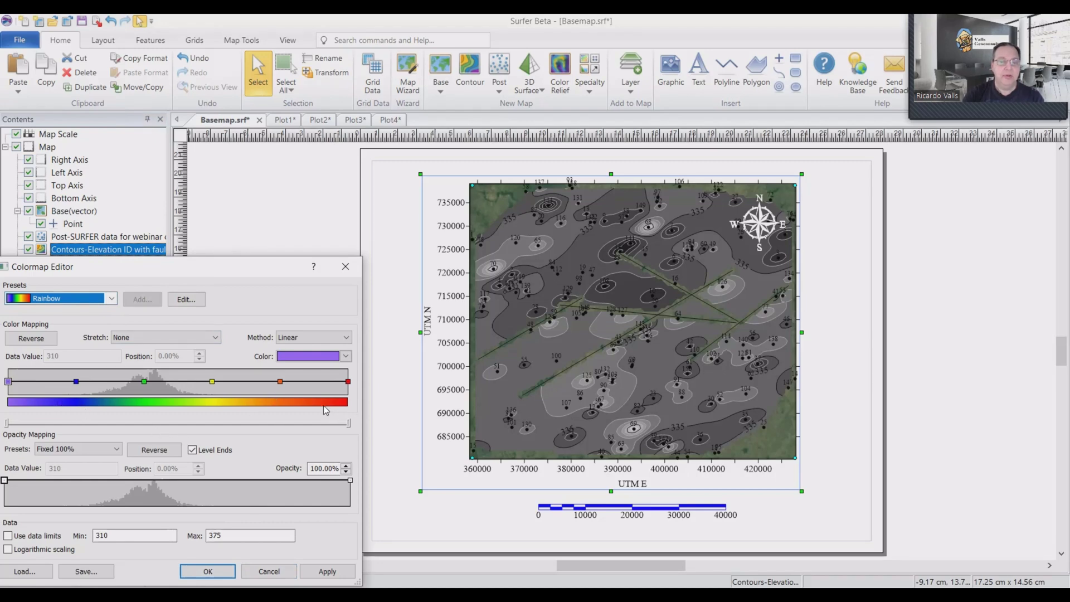
pyautogui.click(326, 571)
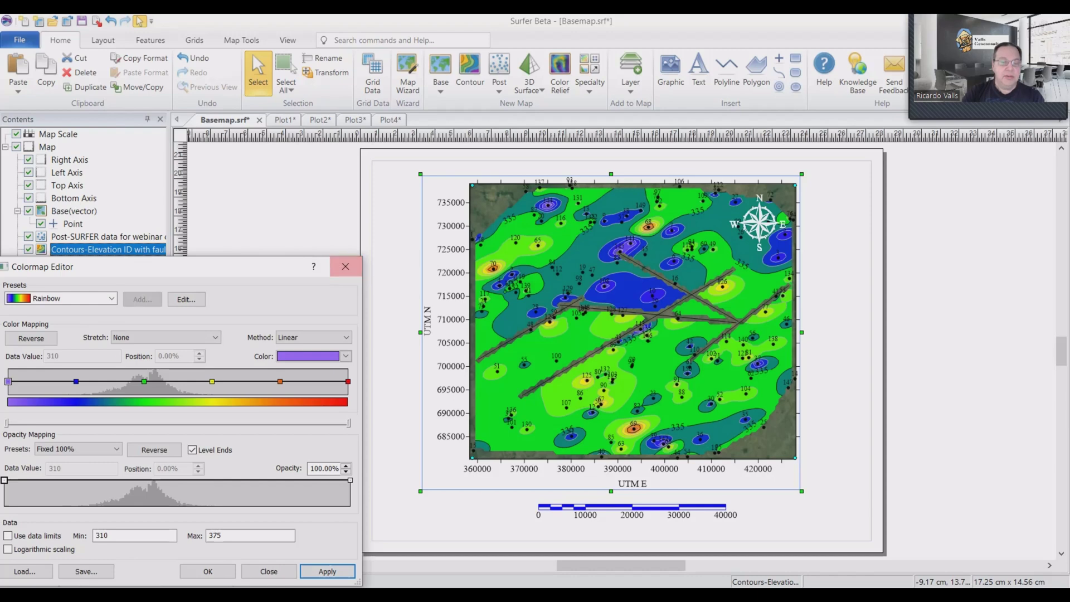
# Step: Set the contour interval to 10, then refine it to 2
pyautogui.click(346, 267)
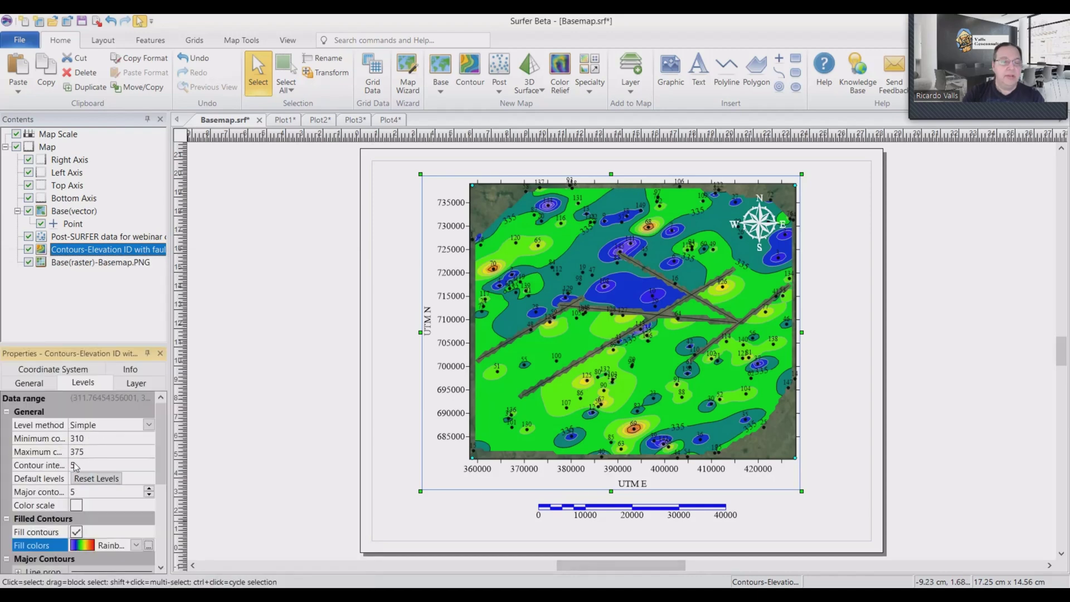
pyautogui.click(79, 465)
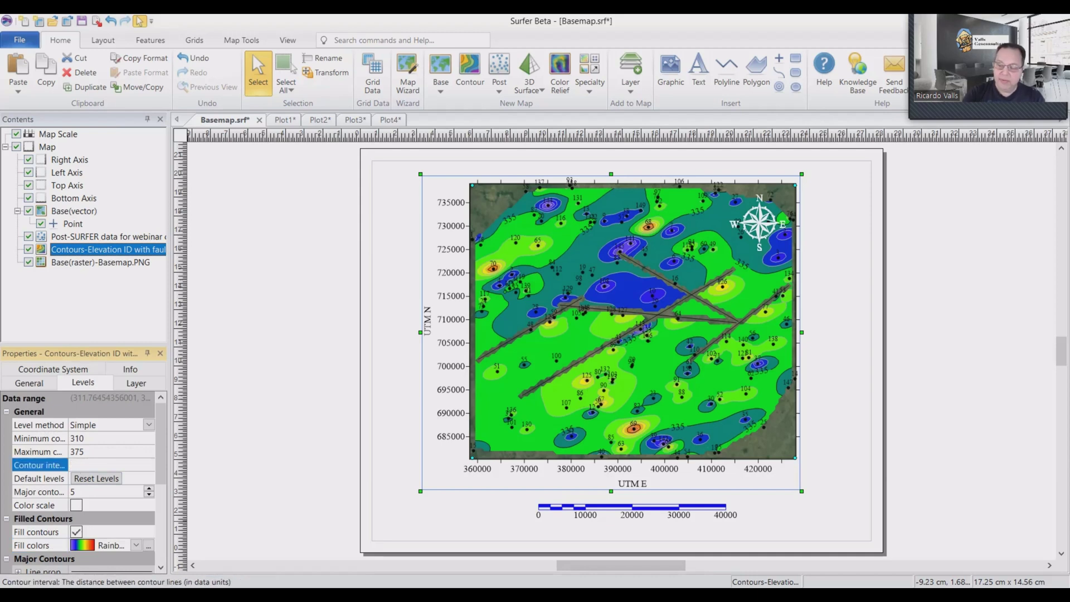
pyautogui.write('10')
pyautogui.press('Return')
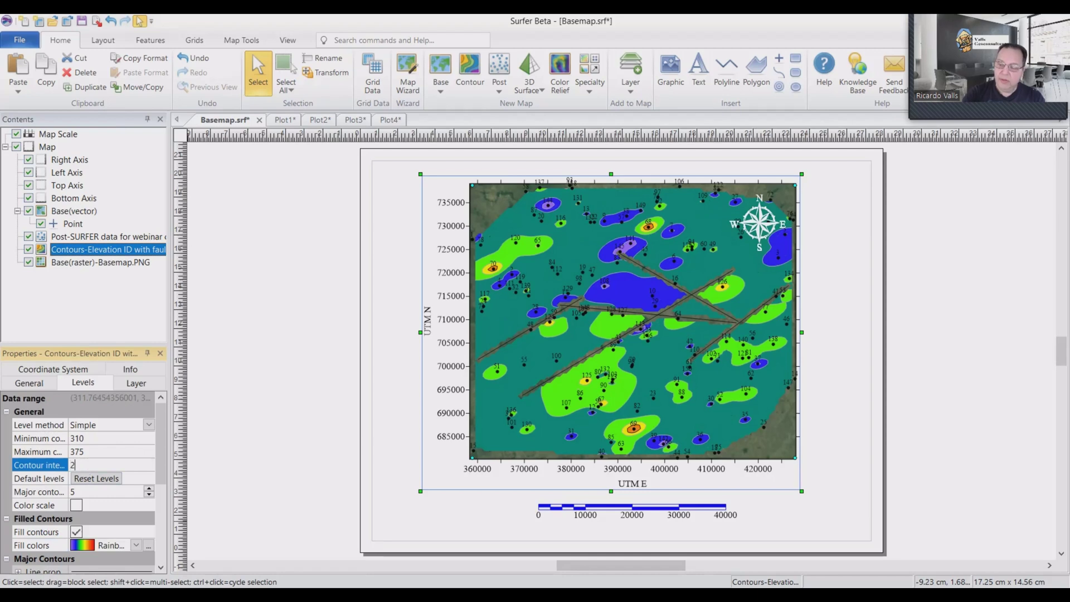
pyautogui.write('2')
pyautogui.press('Return')
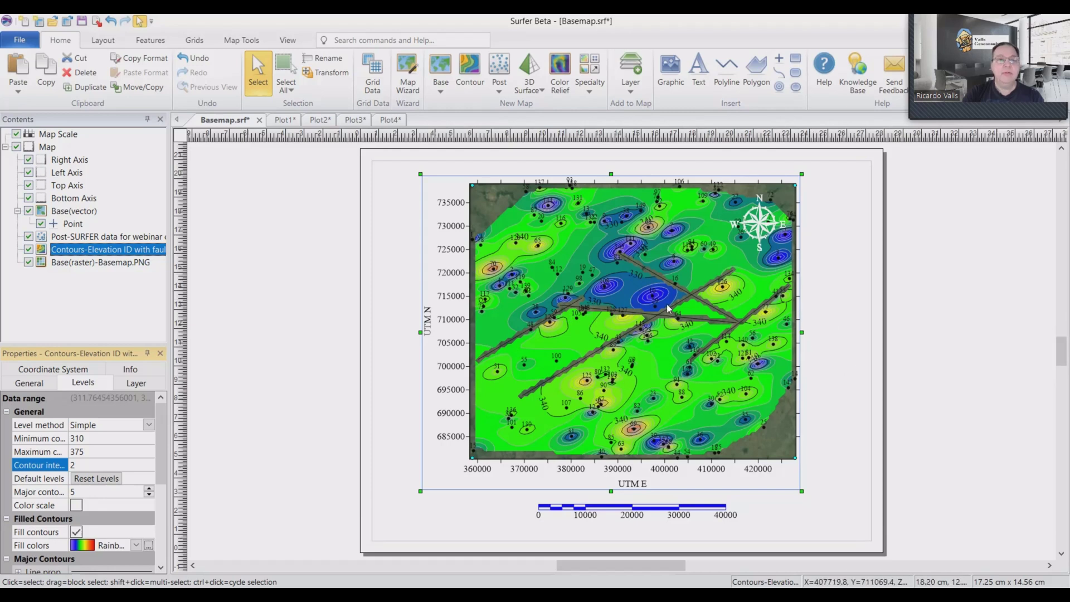
# Step: On a new plot, create a 3D surface from the Elevation ID with faults.grd grid
pyautogui.click(25, 21)
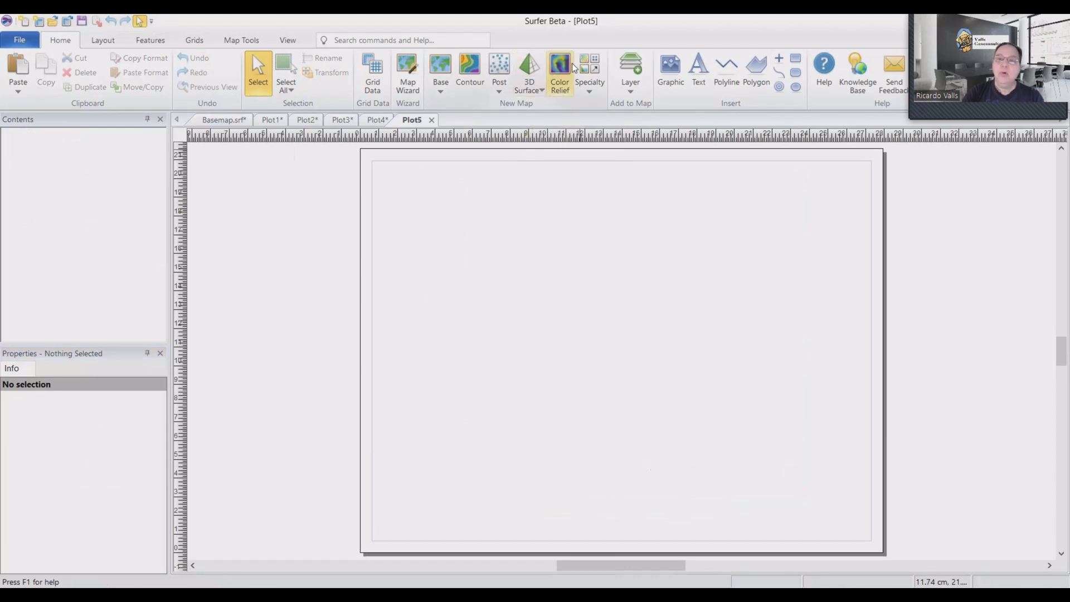
pyautogui.click(532, 71)
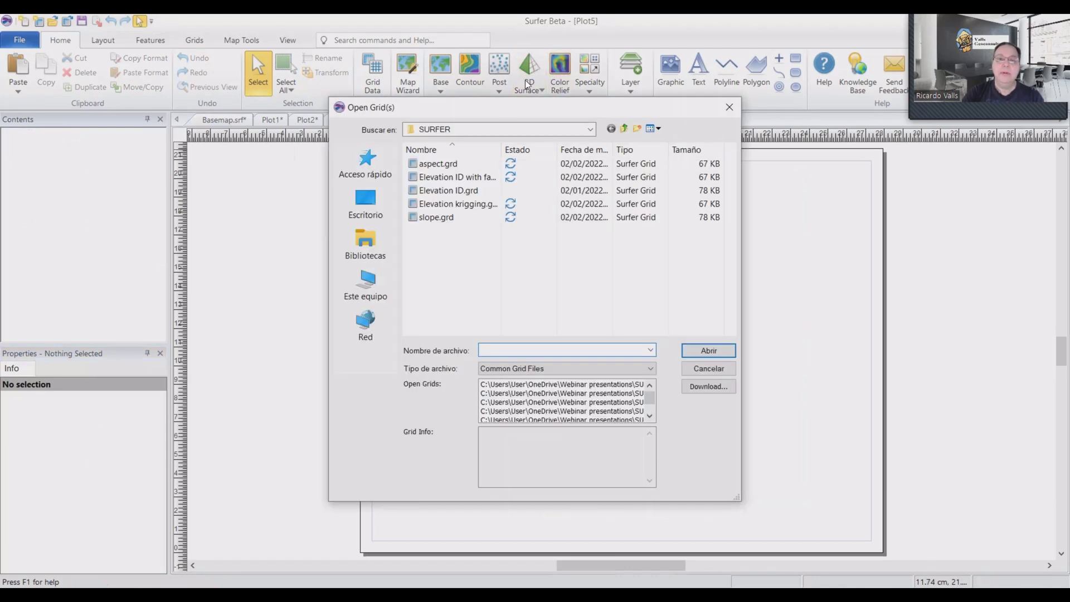
pyautogui.click(460, 179)
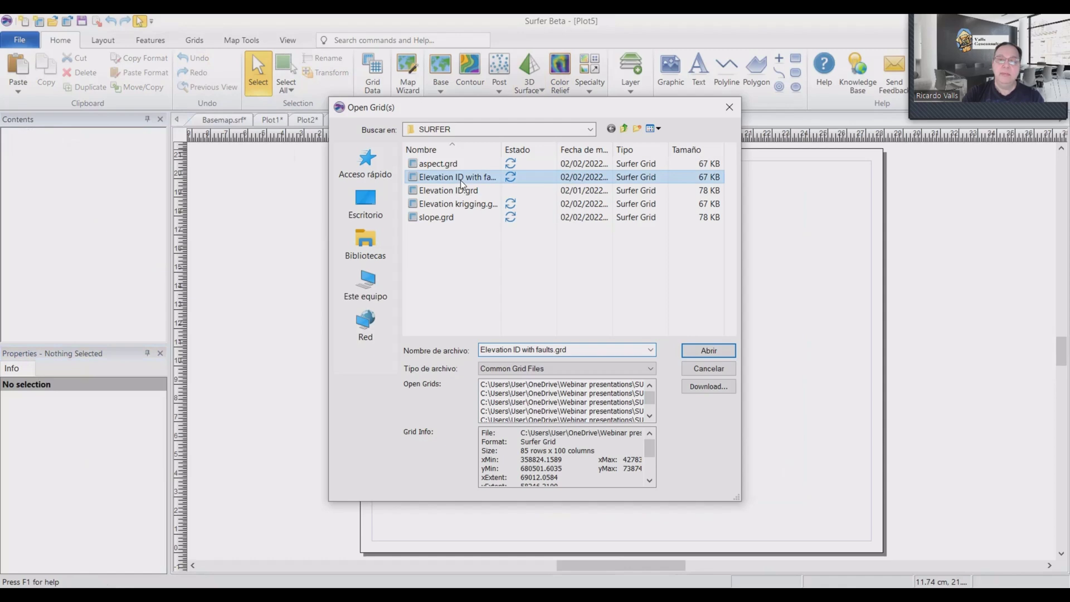
pyautogui.doubleClick(460, 179)
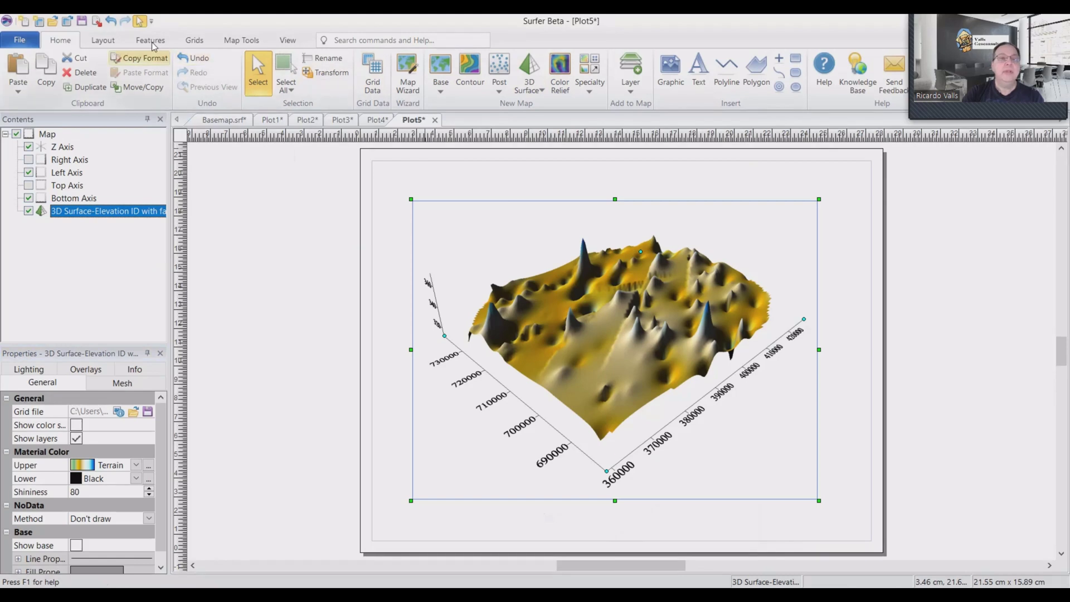
# Step: Rotate and tilt the 3D surface to a new viewing angle with the Trackball tool
pyautogui.click(288, 43)
pyautogui.click(241, 40)
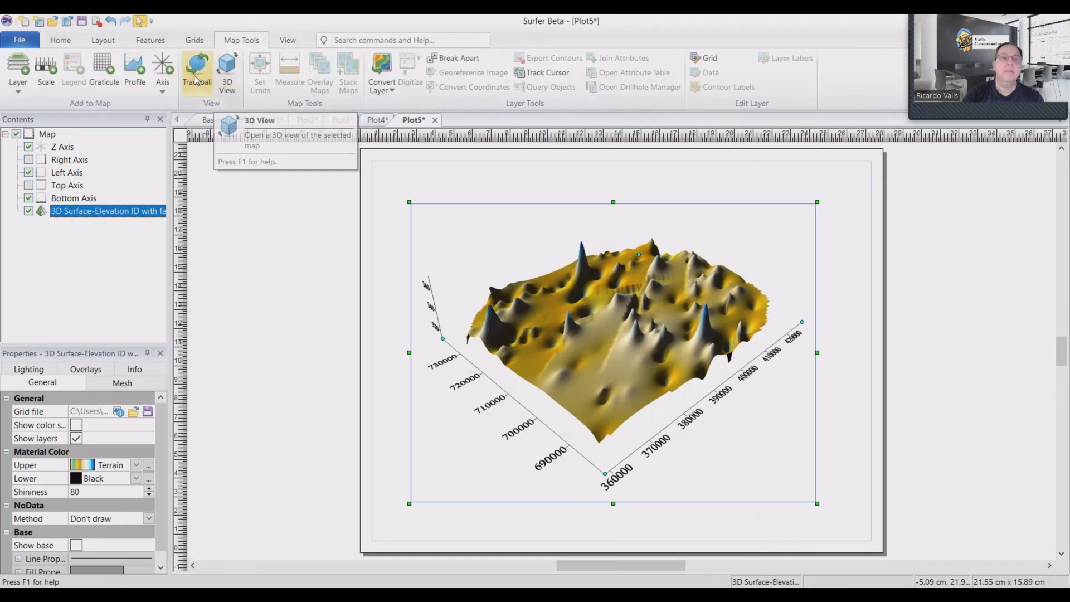
pyautogui.click(197, 72)
pyautogui.moveTo(647, 425); pyautogui.dragTo(646, 383)
pyautogui.moveTo(624, 430); pyautogui.dragTo(608, 397)
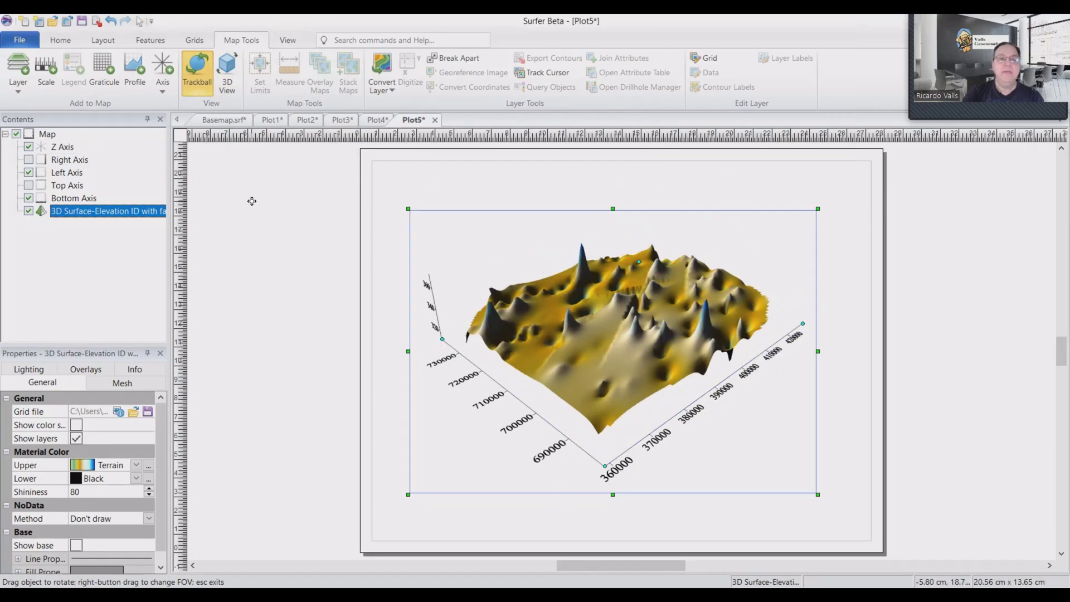
# Step: Open the faulted surface in 3D View and orbit it from top-down to an oblique angle showing sky
pyautogui.click(224, 65)
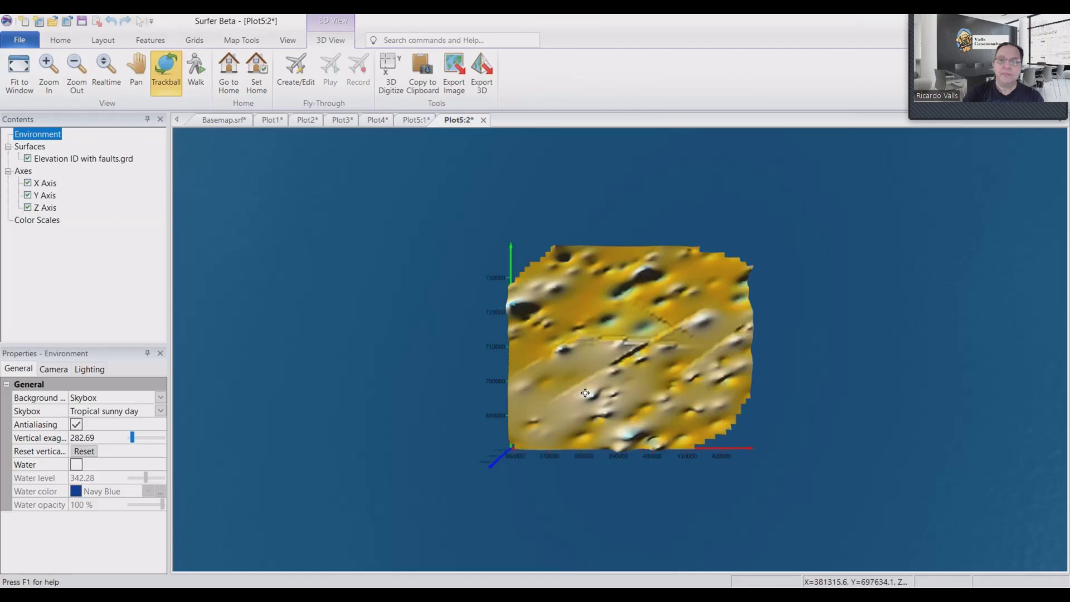
pyautogui.moveTo(585, 395); pyautogui.dragTo(641, 434)
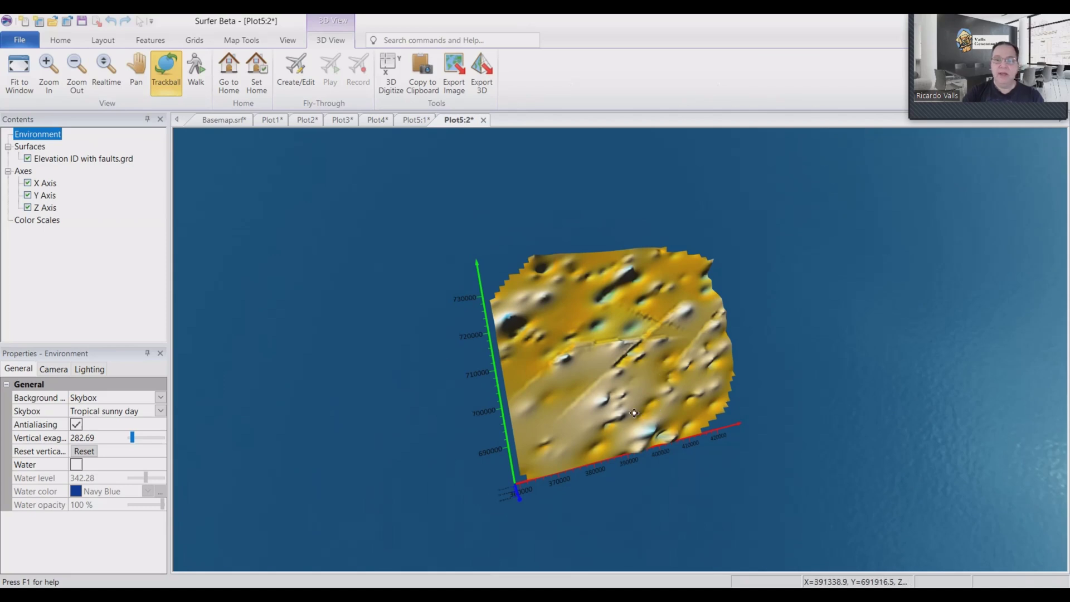
pyautogui.moveTo(634, 413); pyautogui.dragTo(613, 371)
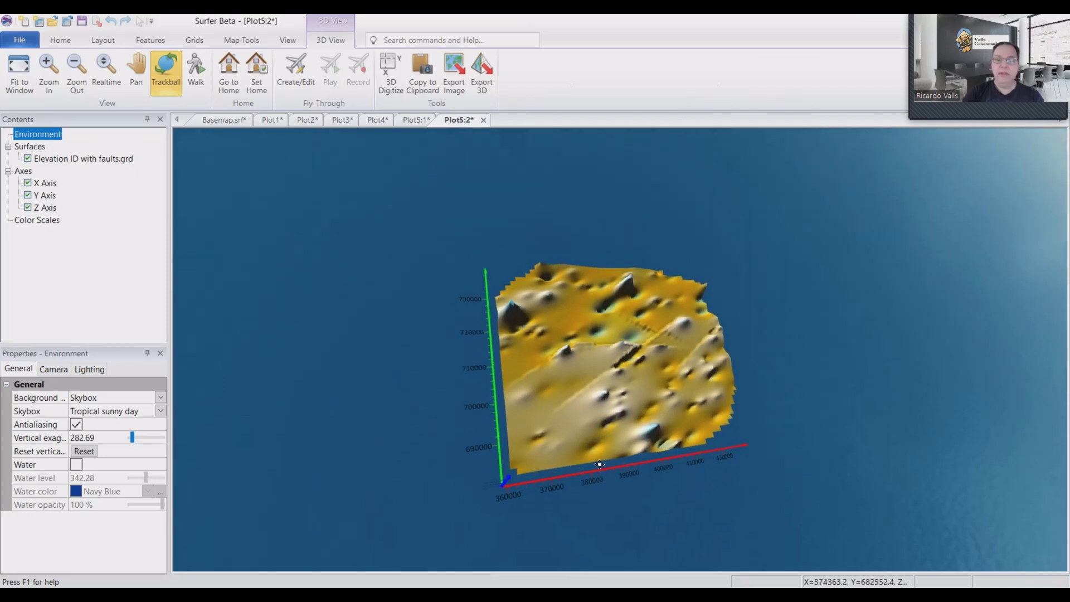
pyautogui.moveTo(599, 464); pyautogui.dragTo(459, 437)
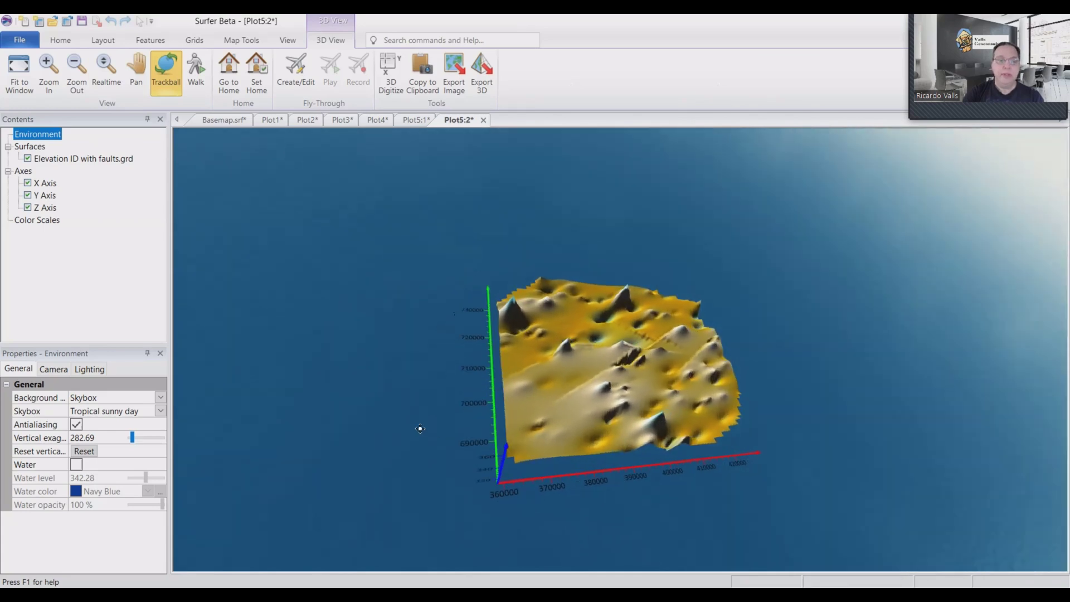